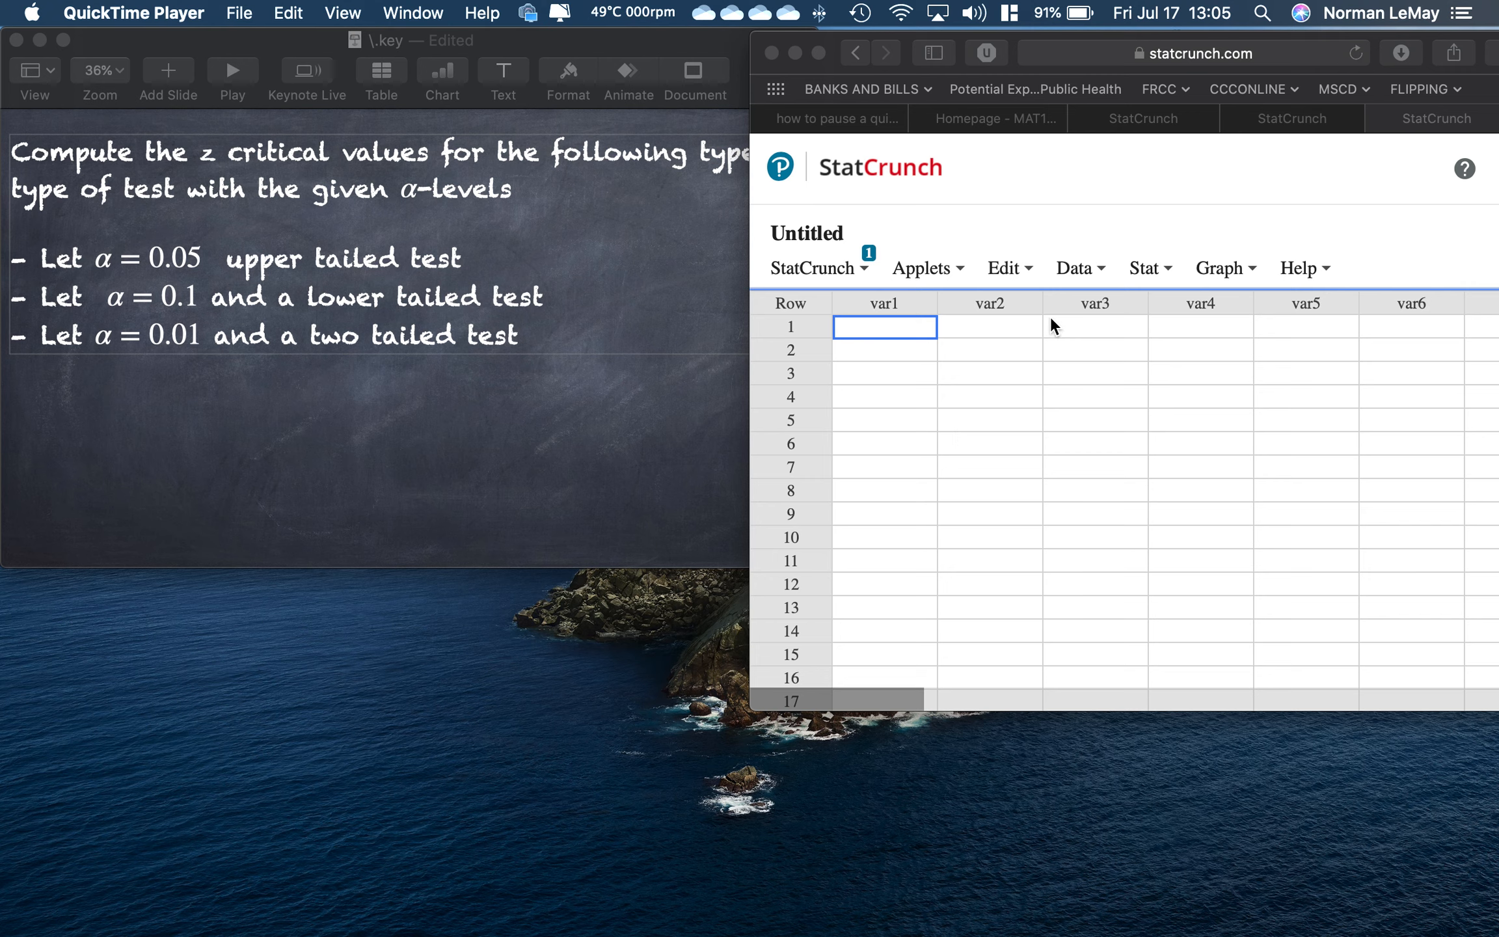
# - Open StatCrunch's Normal distribution calculator
pyautogui.click(1145, 272)
pyautogui.click(1145, 272)
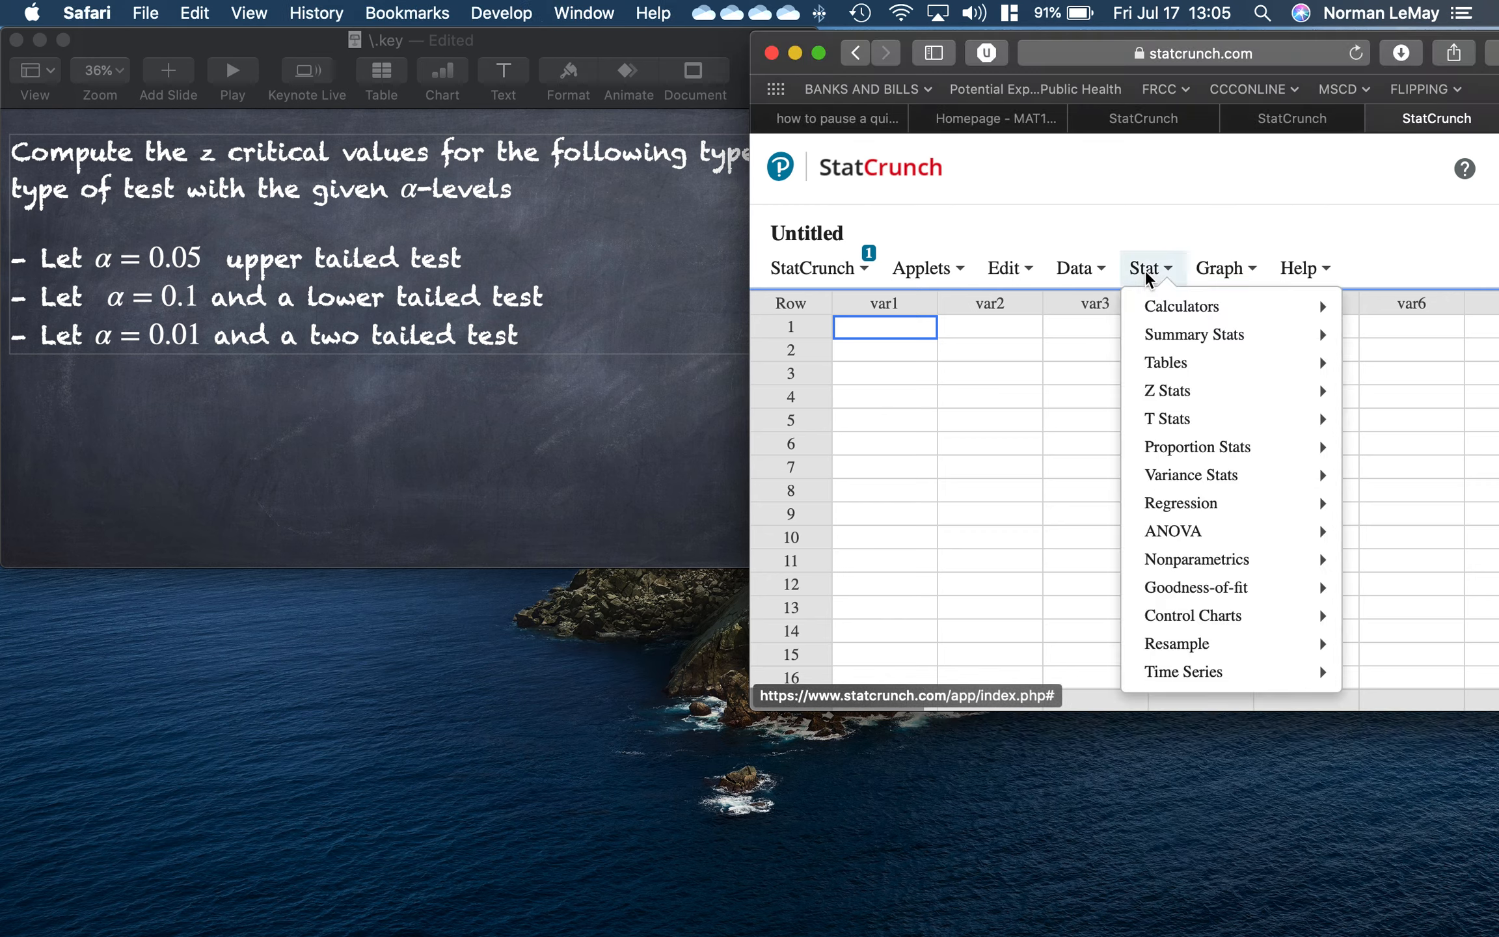
pyautogui.moveTo(1164, 308)
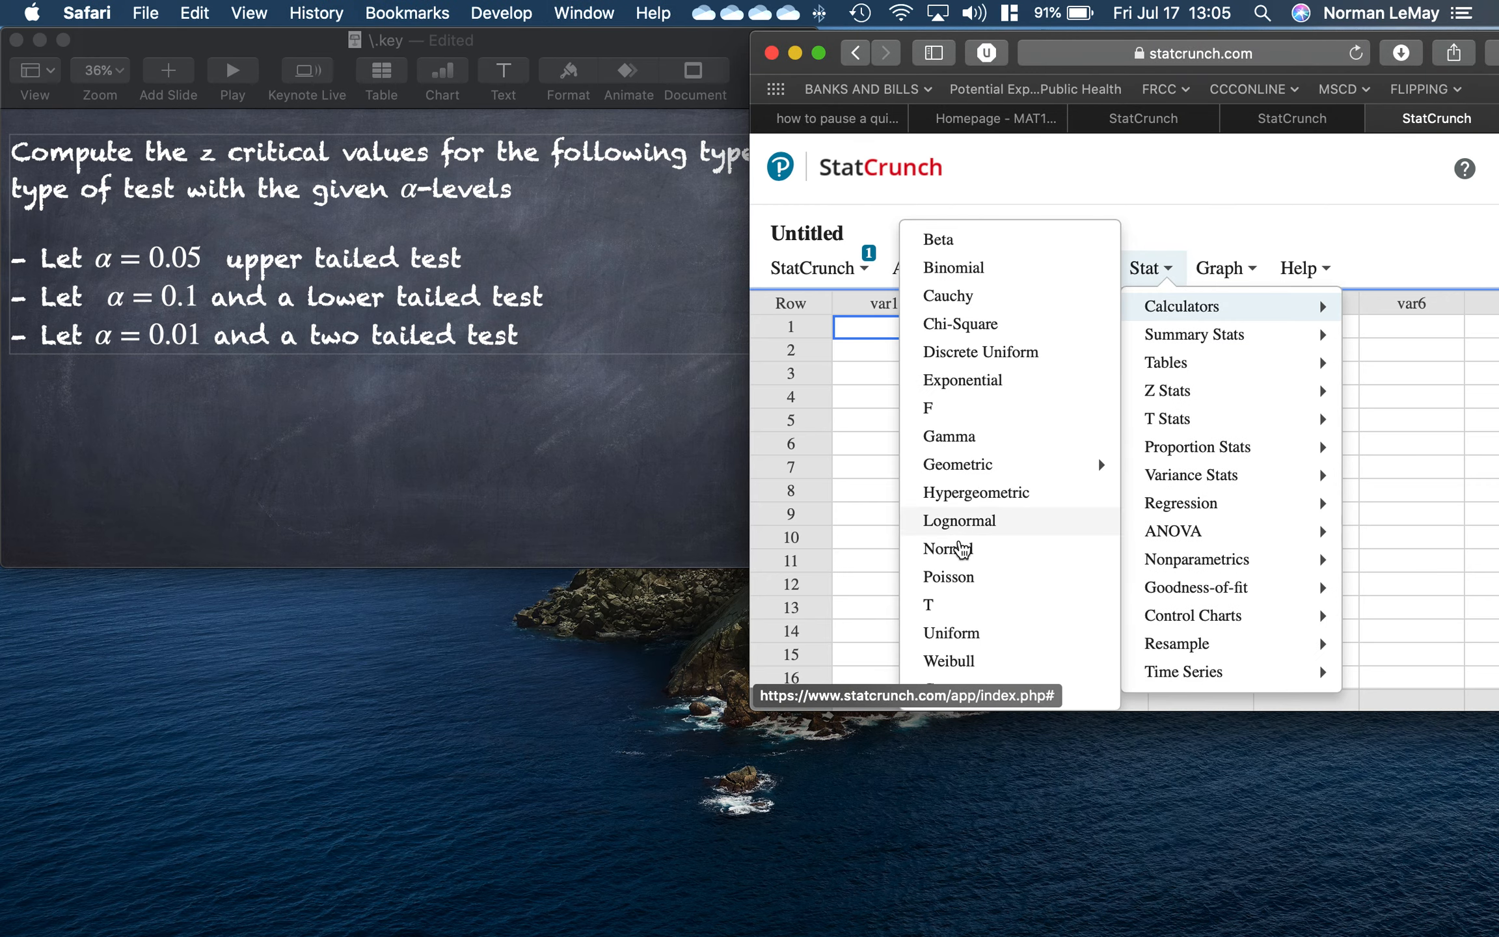
pyautogui.click(962, 551)
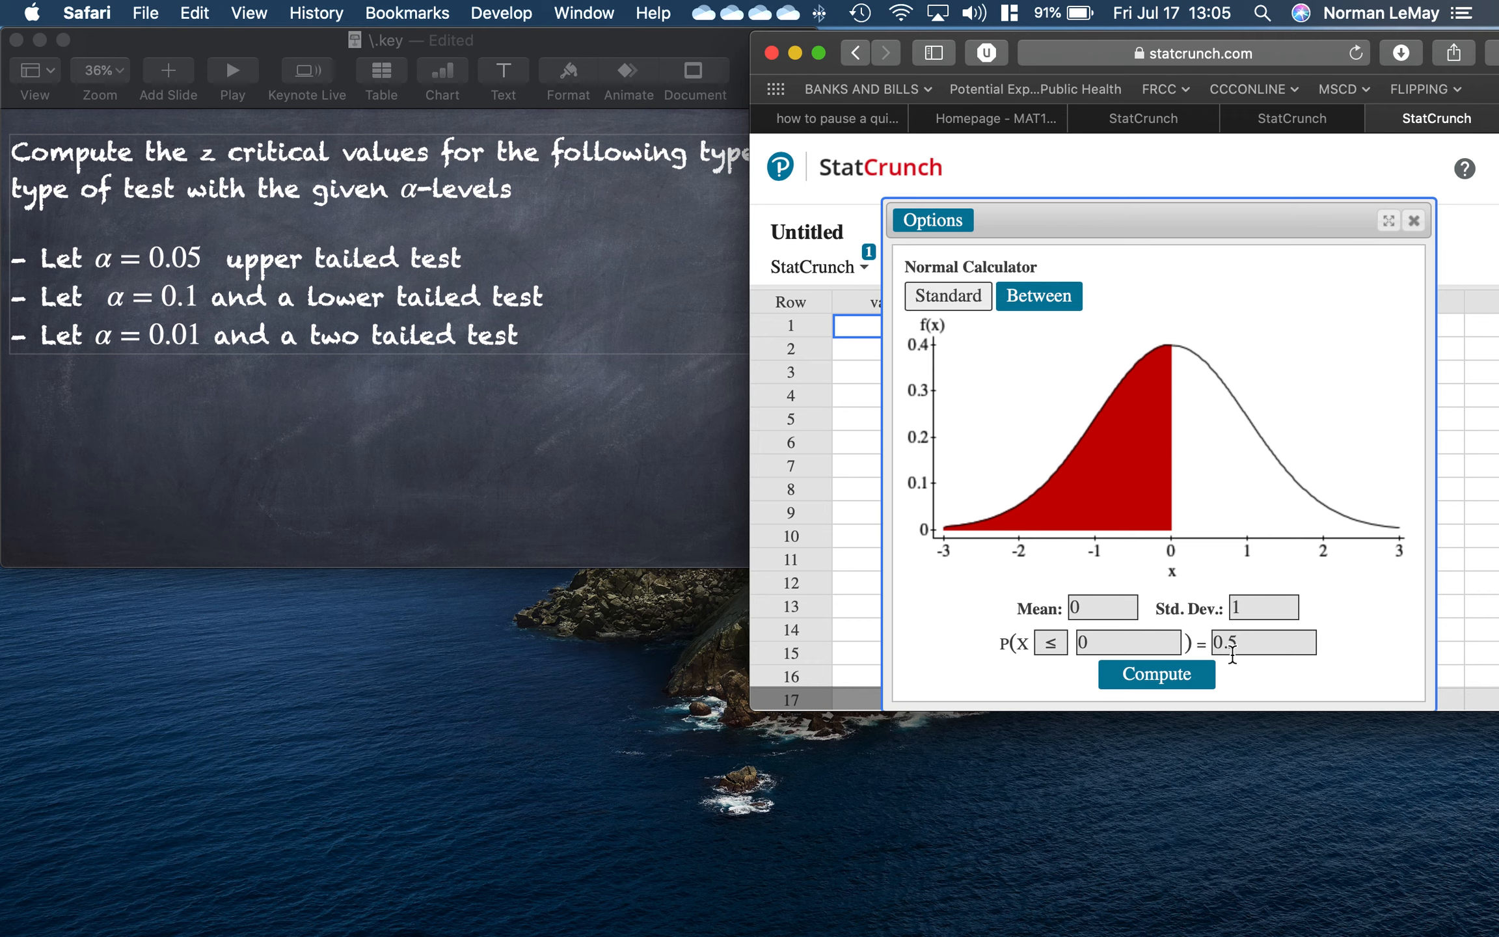
# - Compute the upper-tail z critical value in the Normal calculator, using the ≥ direction and a probability of 0.05
pyautogui.click(1114, 646)
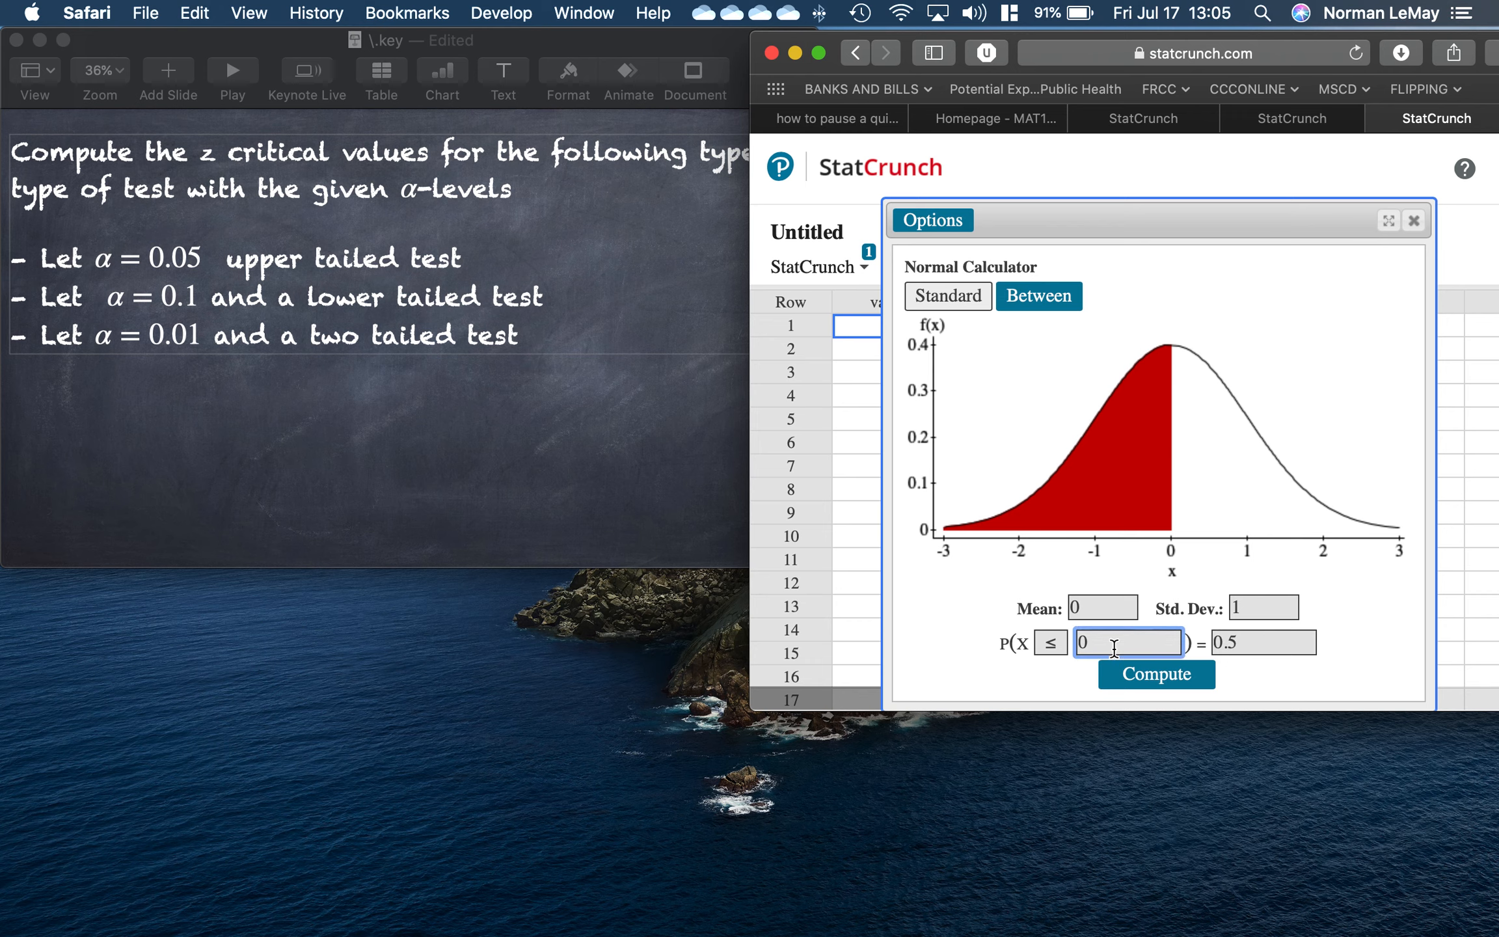
pyautogui.click(1053, 648)
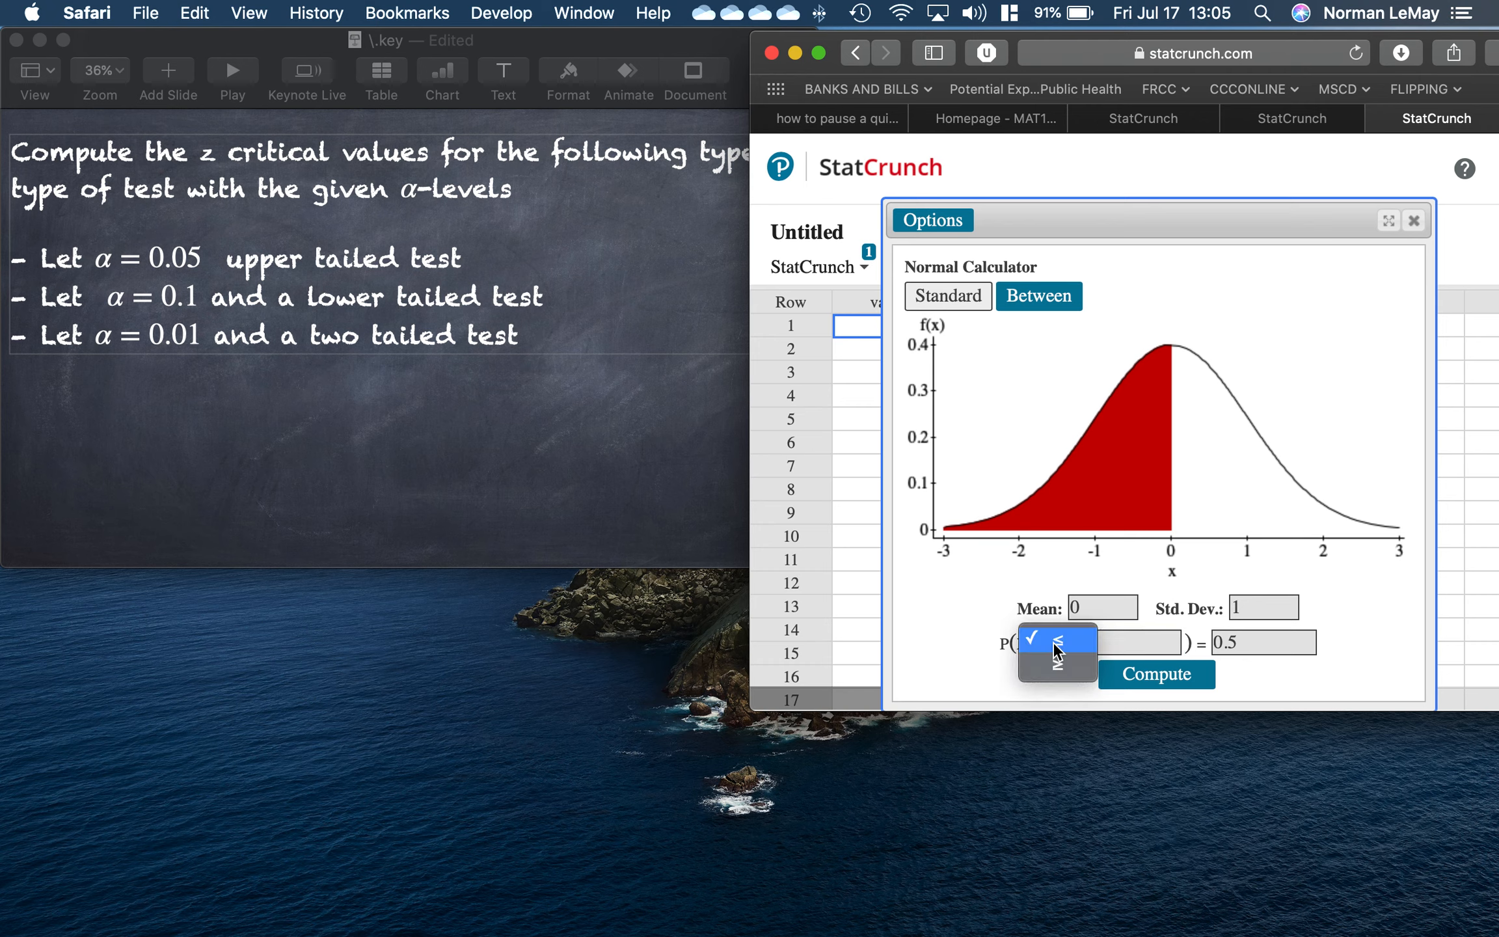
pyautogui.click(1059, 675)
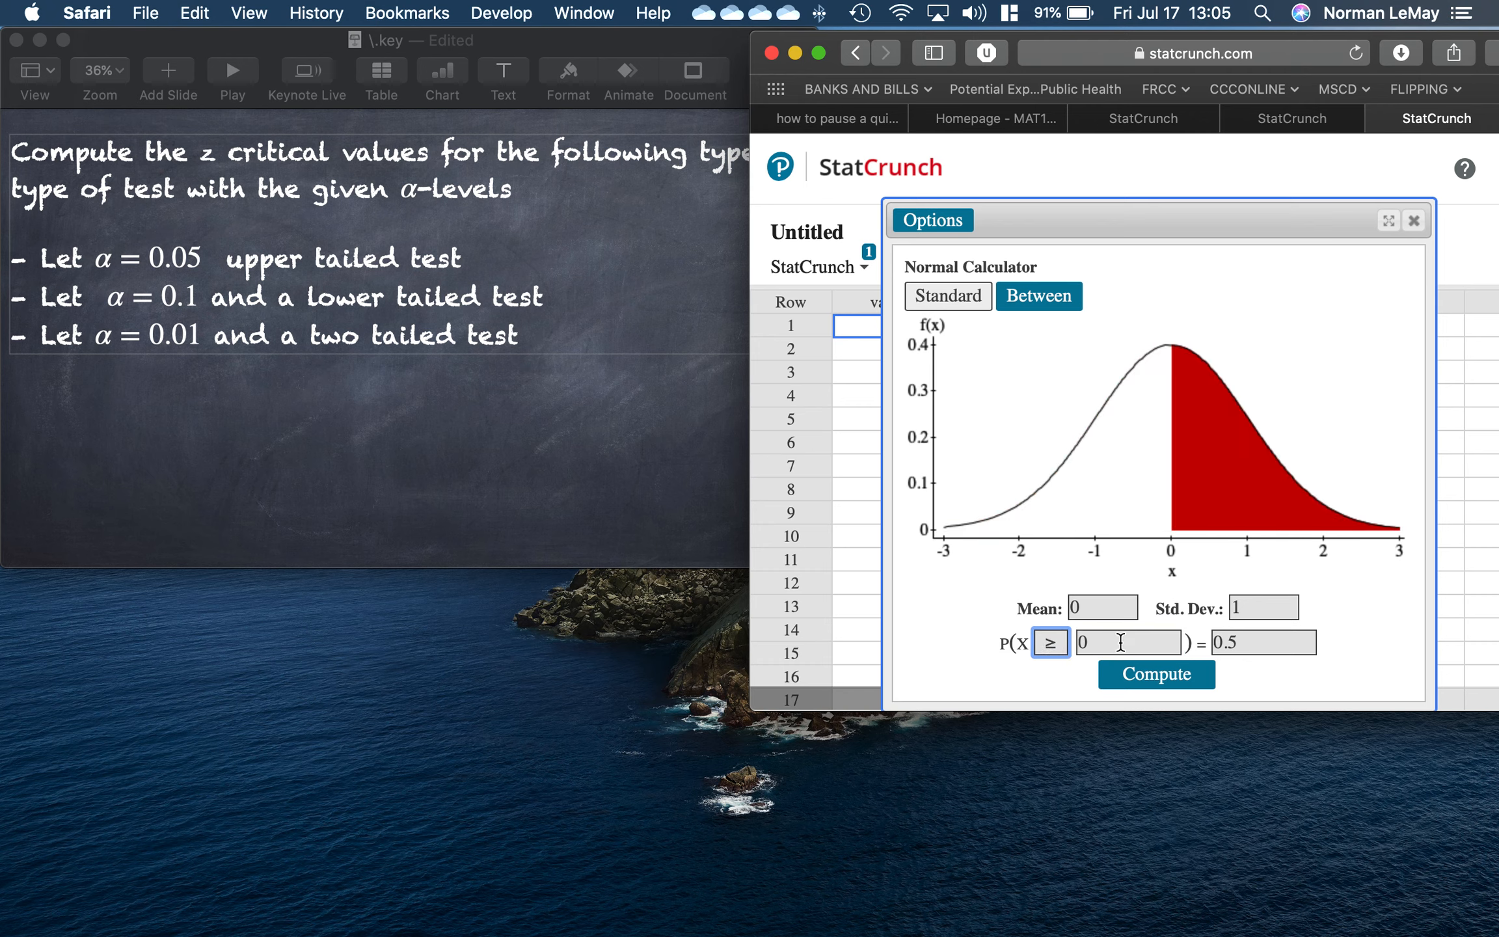
pyautogui.click(1121, 643)
pyautogui.press('BackSpace')
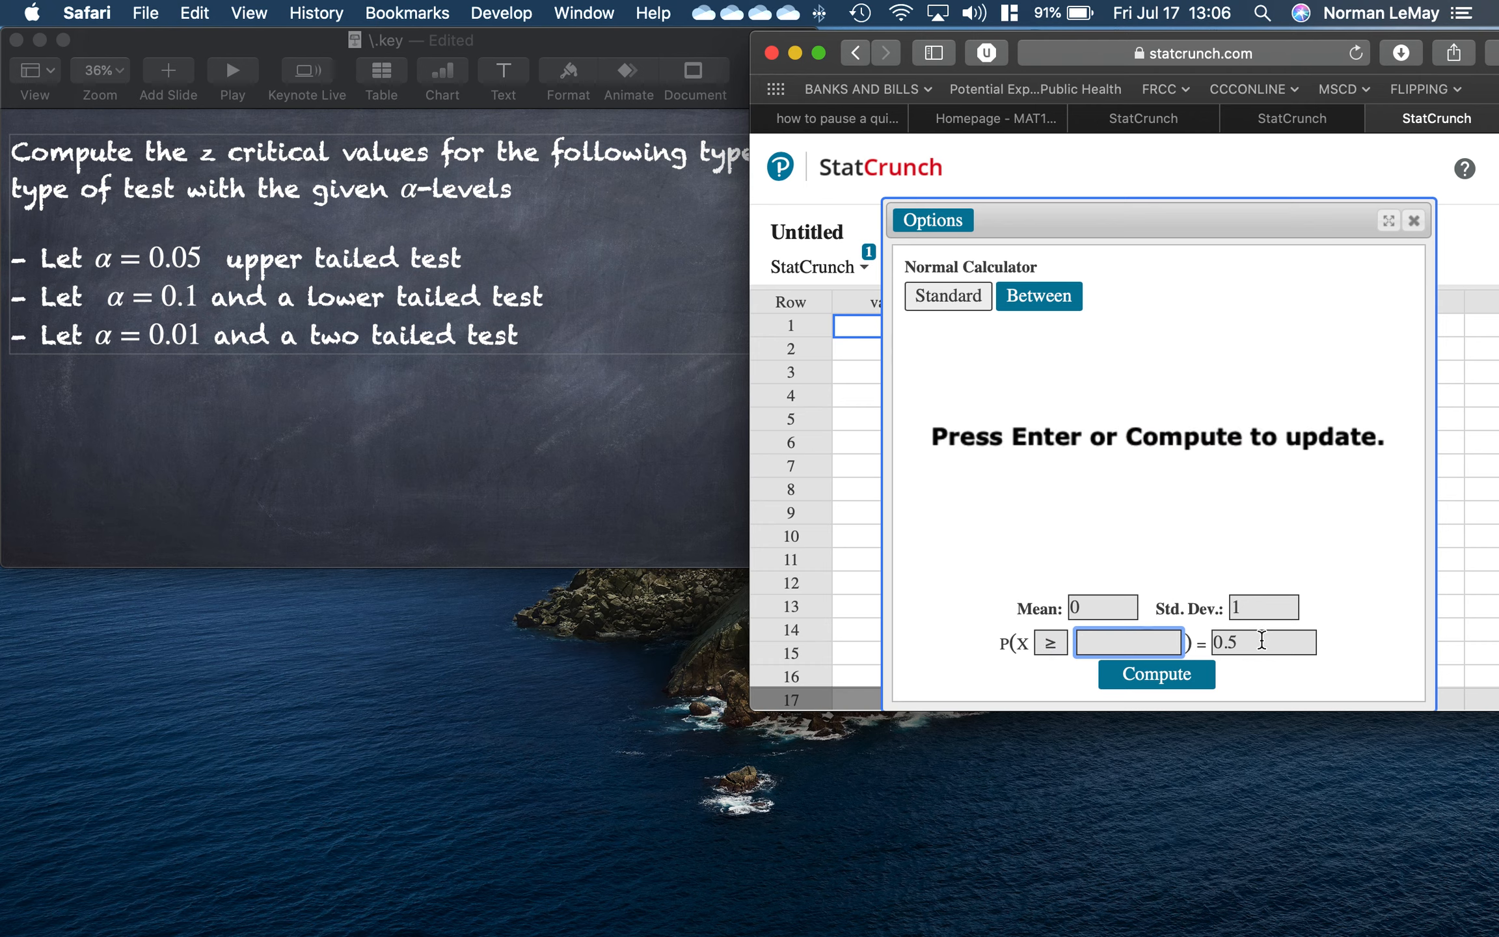
pyautogui.click(1275, 642)
pyautogui.press('BackSpace')
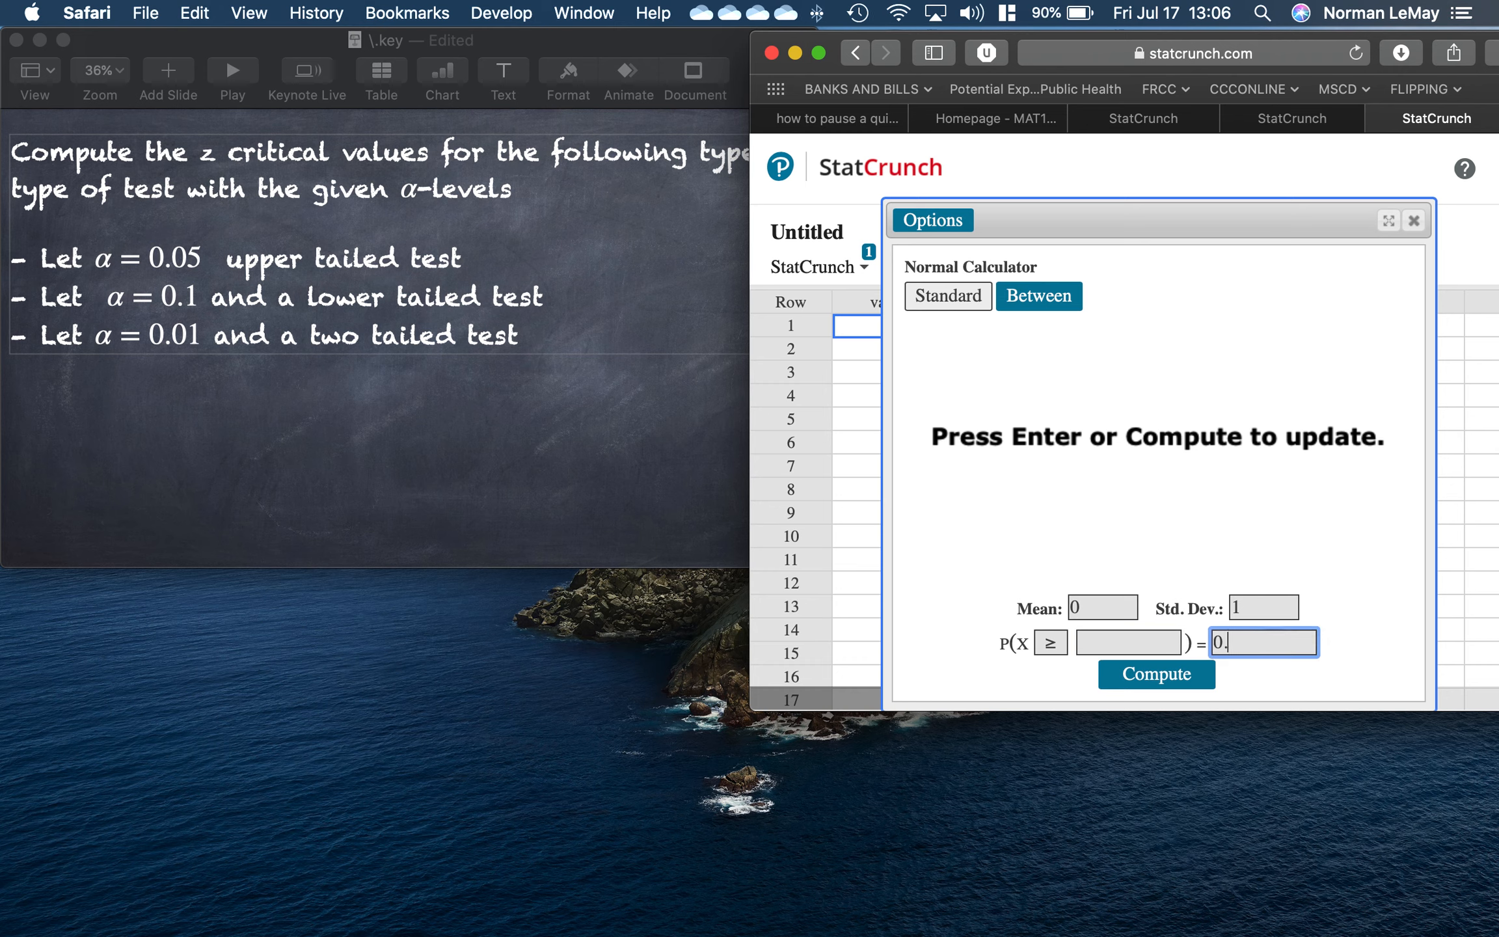
pyautogui.write('05')
pyautogui.click(1156, 678)
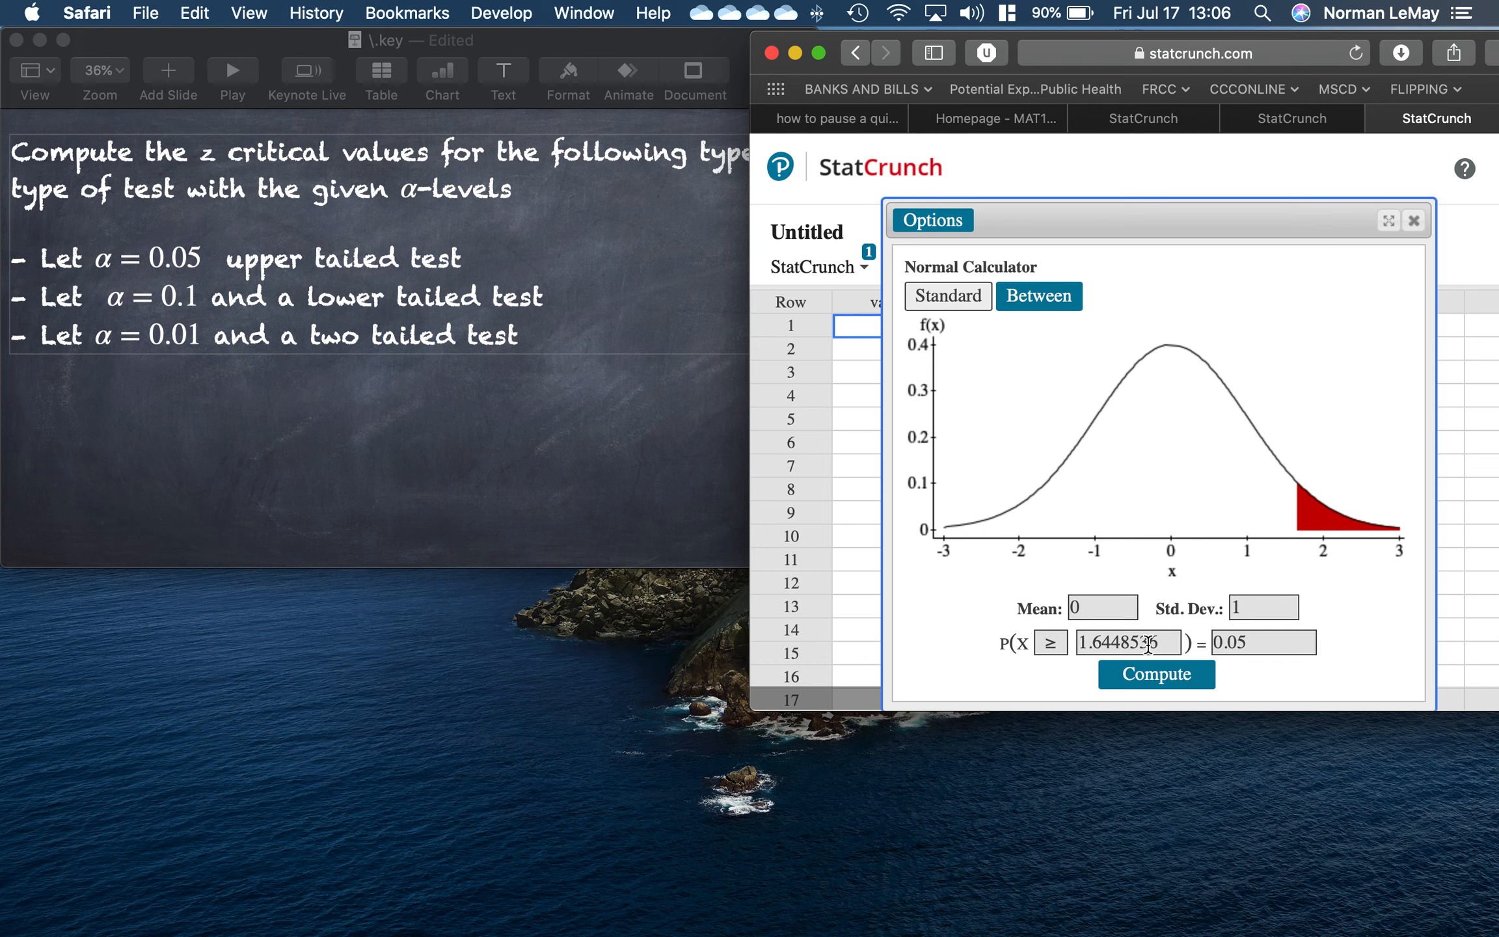
# - Compute the lower-tail z critical value in the Normal calculator, using the ≤ direction and a probability of 0.1
pyautogui.moveTo(1164, 642); pyautogui.dragTo(1055, 644)
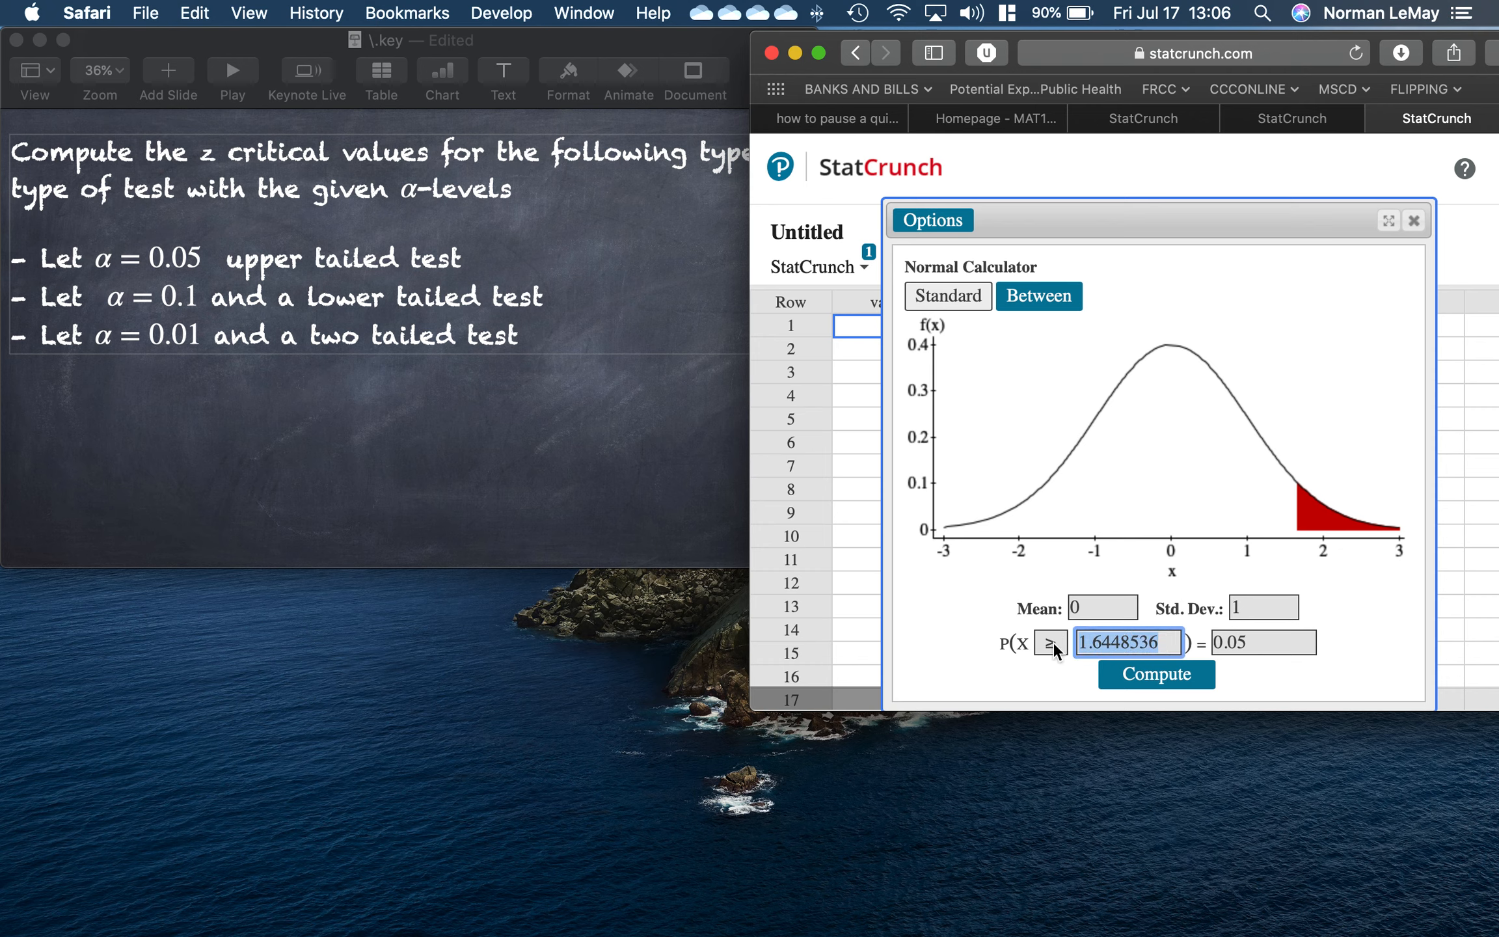
pyautogui.press('BackSpace')
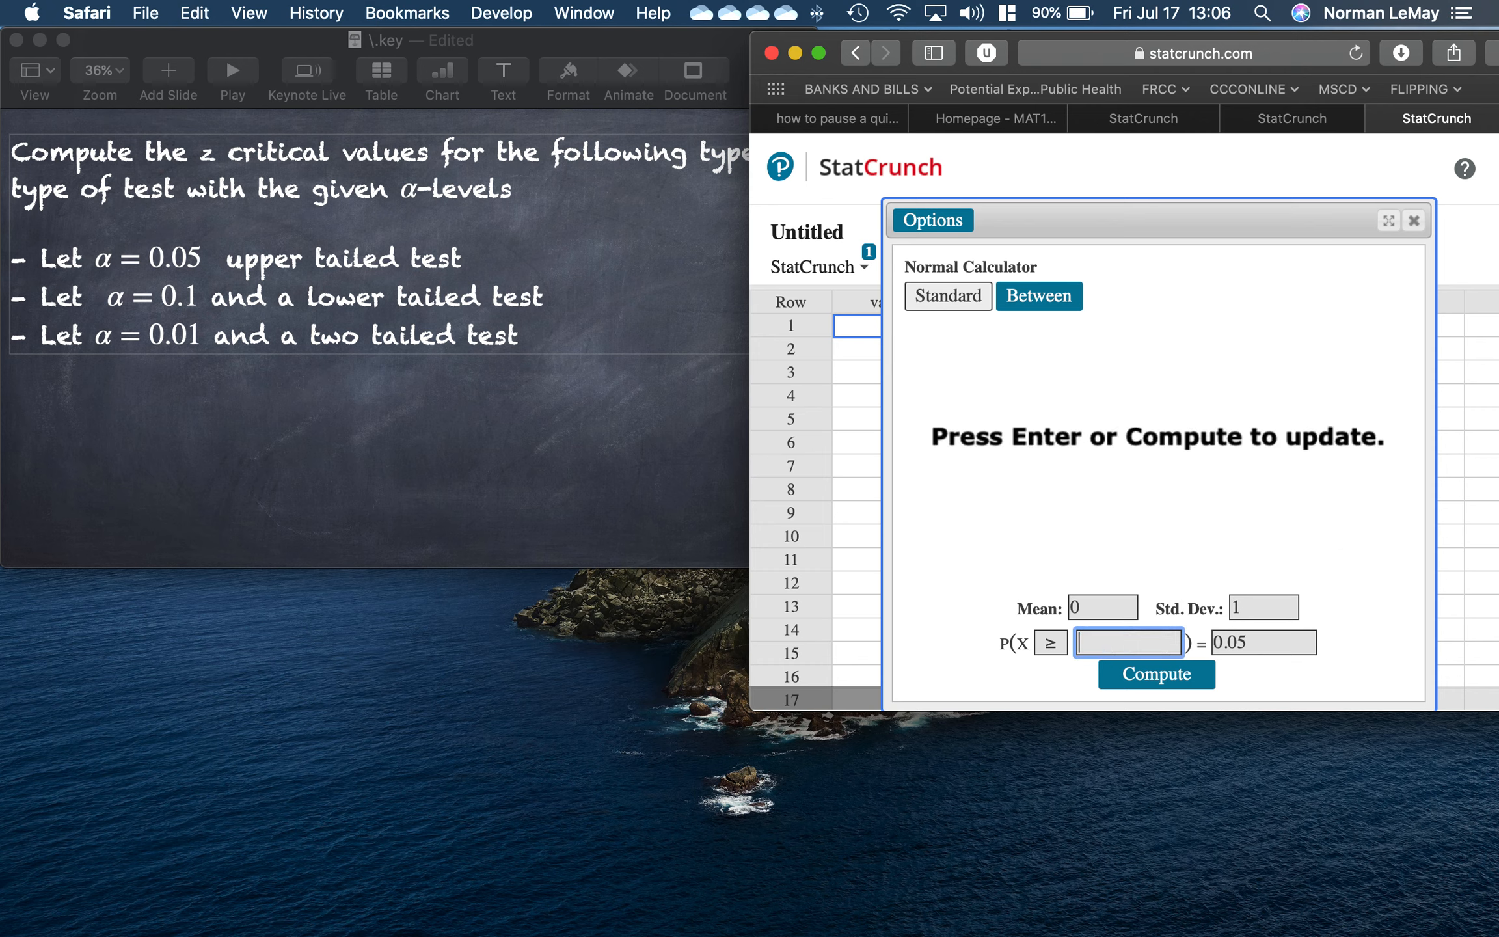
pyautogui.click(1051, 645)
pyautogui.click(1058, 615)
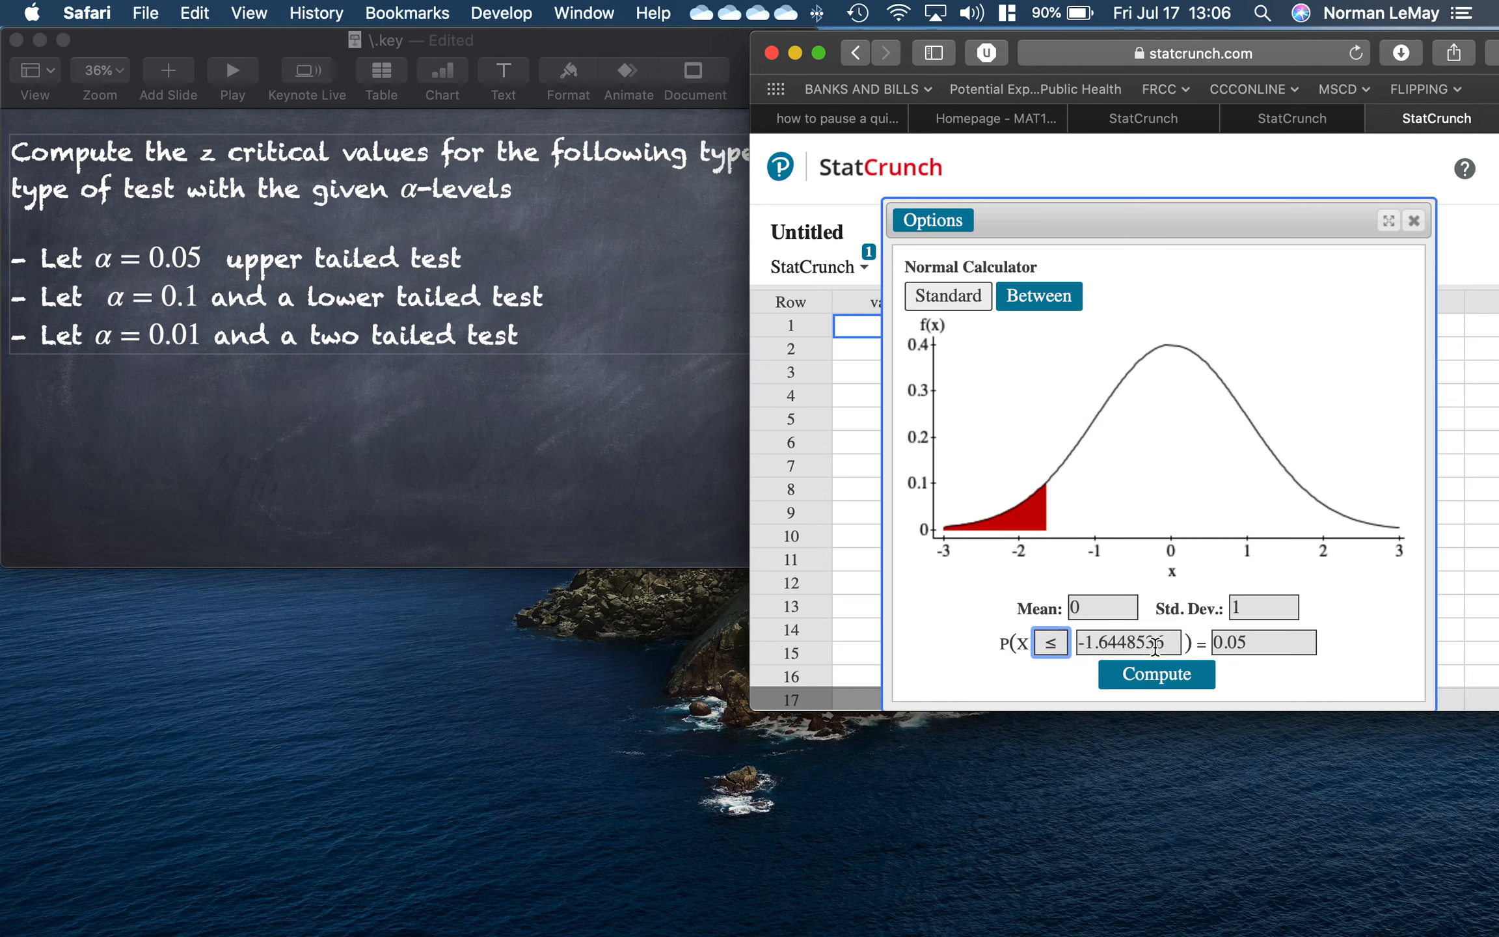
pyautogui.press('Tab')
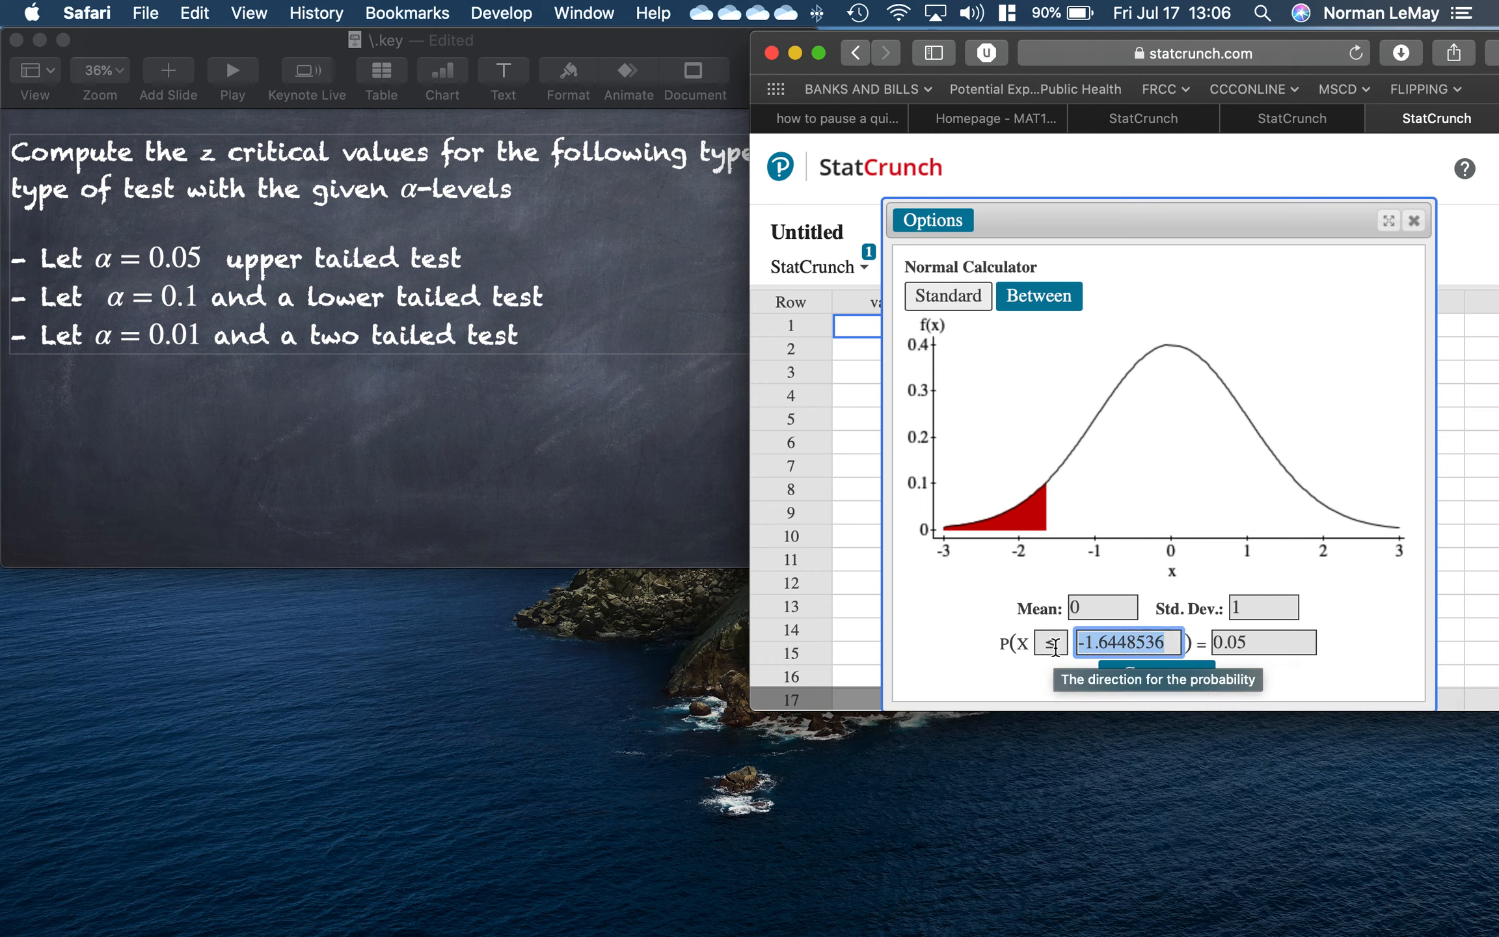
pyautogui.press('BackSpace')
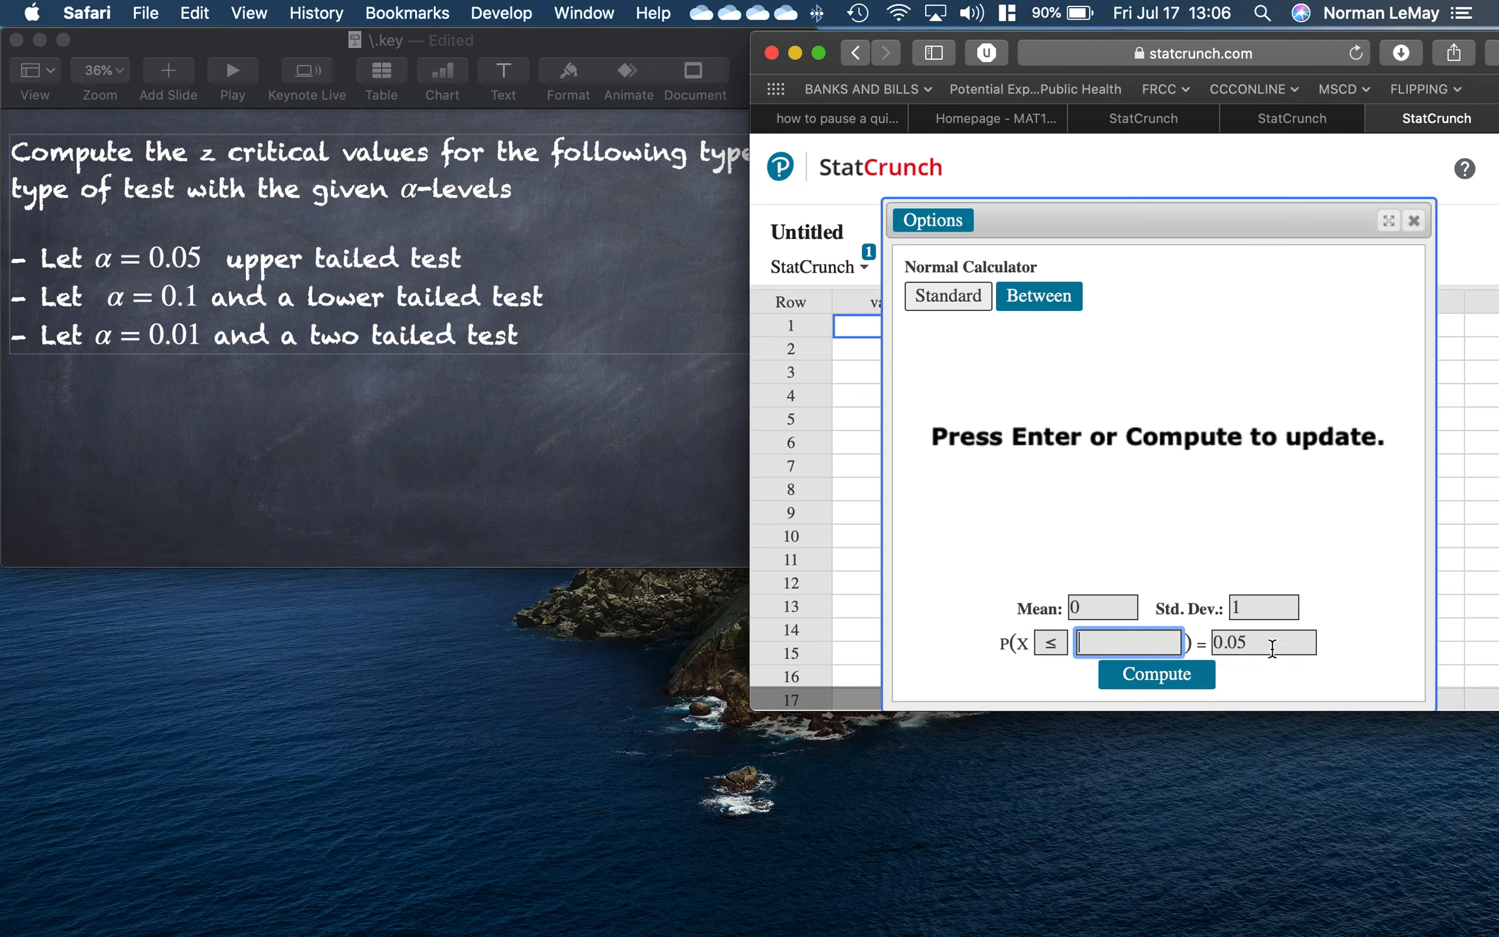
pyautogui.click(1270, 648)
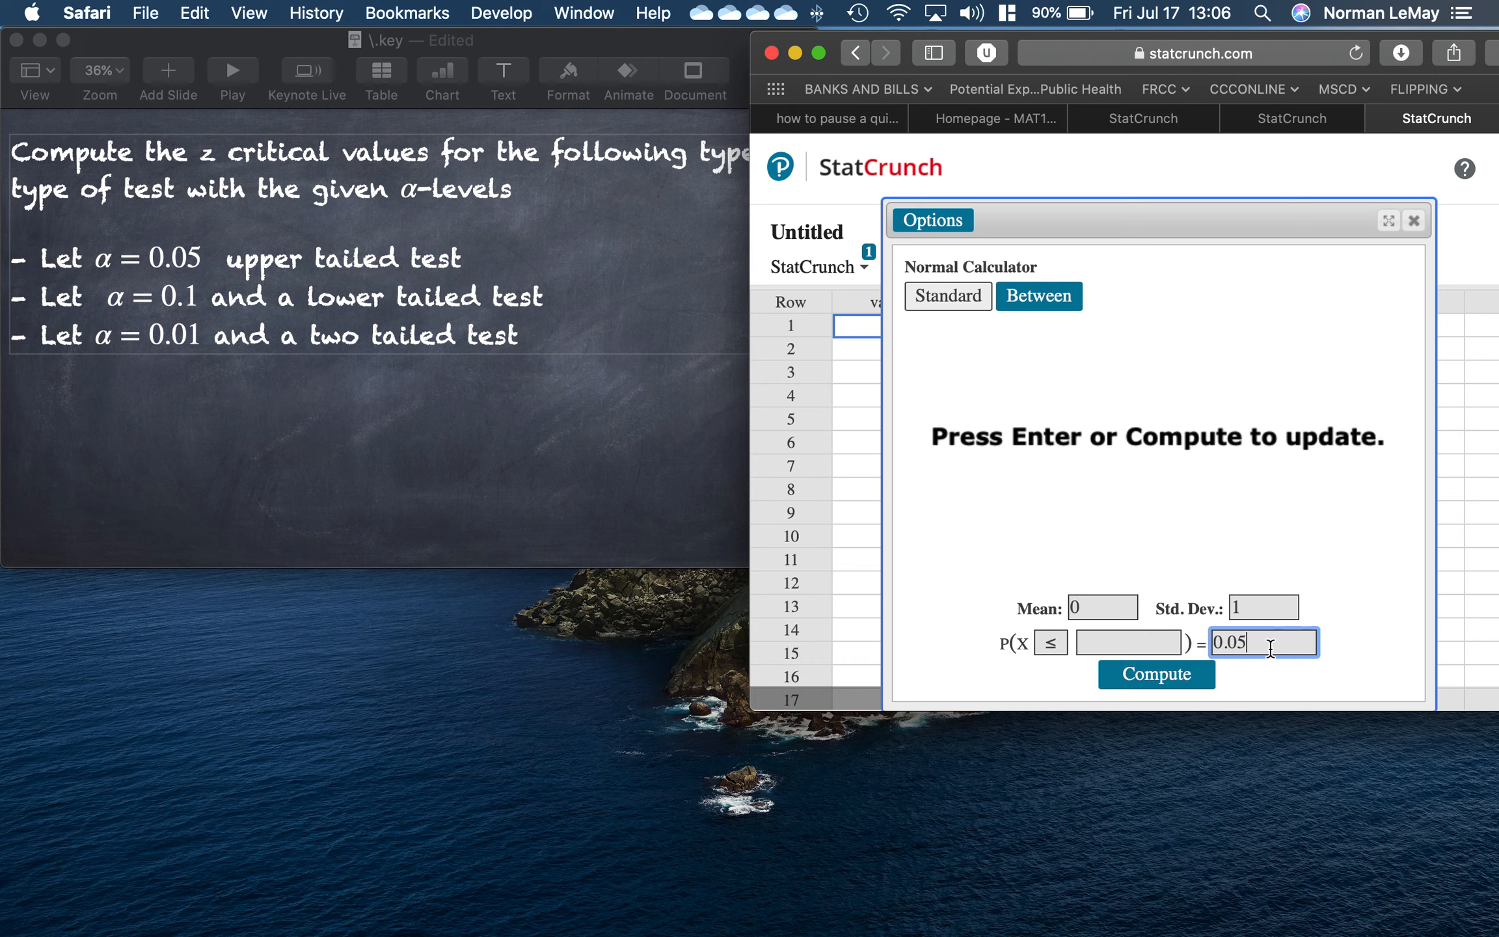
pyautogui.press('BackSpace')
pyautogui.press('BackSpace')
pyautogui.write('1')
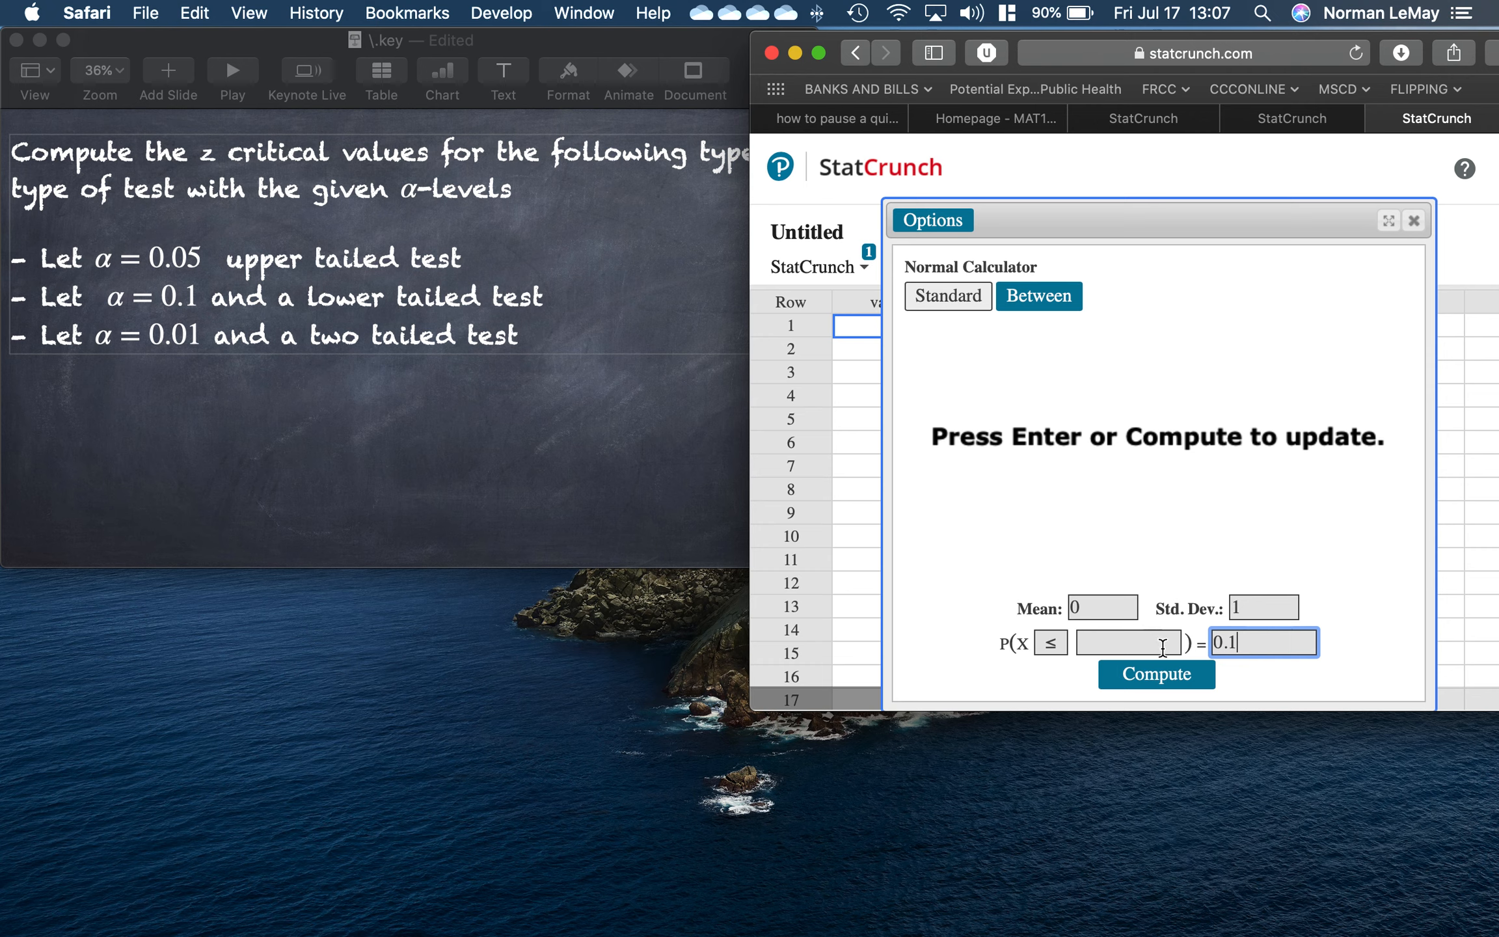
pyautogui.click(1157, 677)
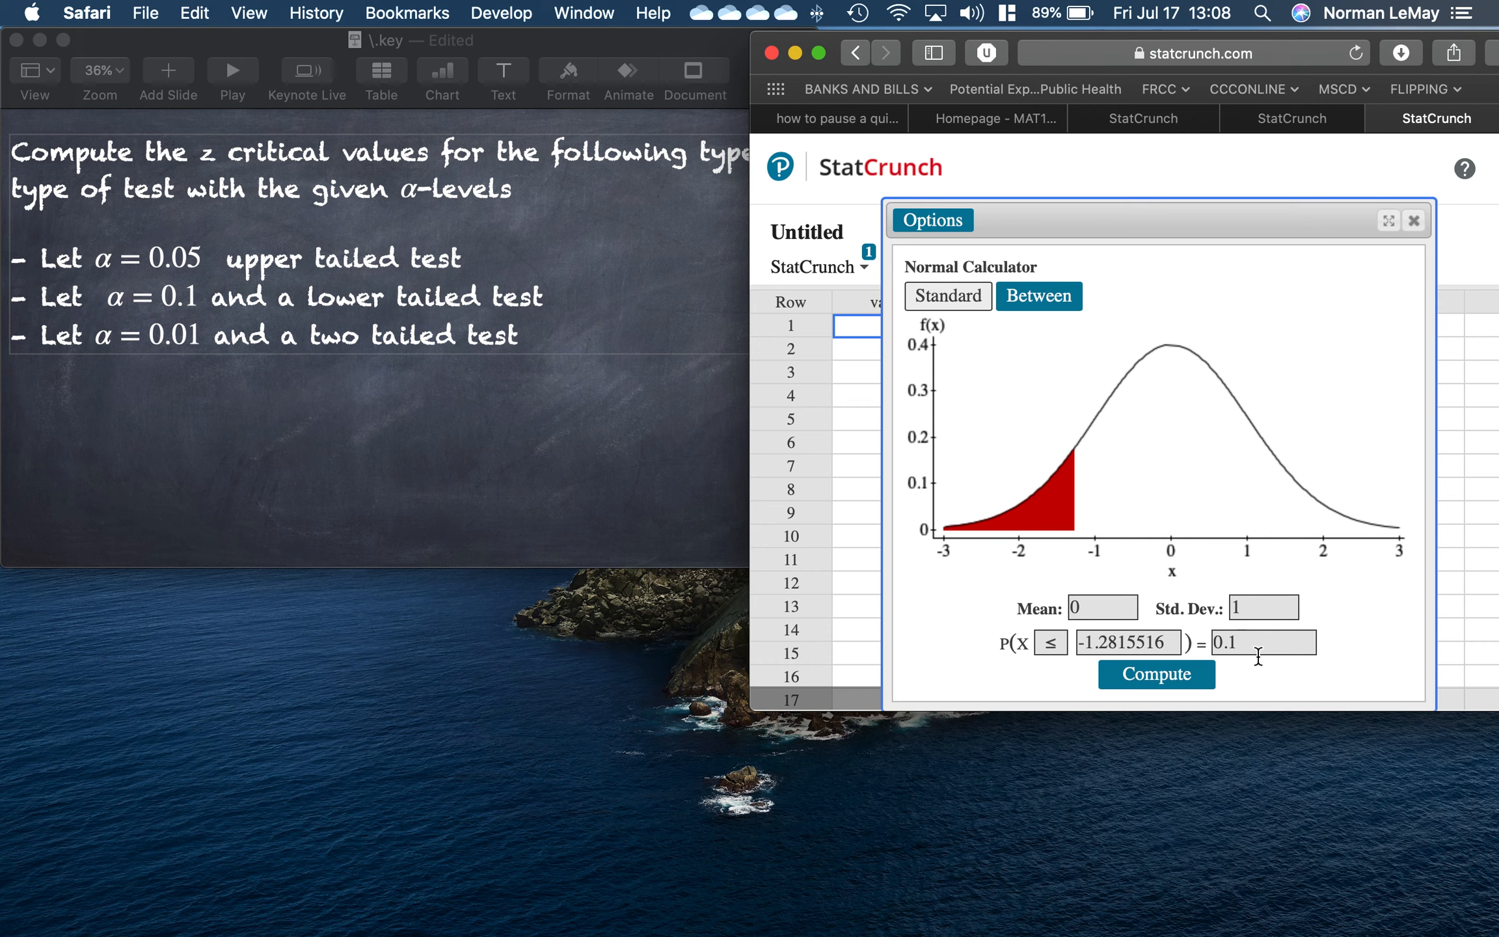
# - Compute the two-tailed test's z critical value with a lower-tail probability of 0.005, and close the Normal calculator
pyautogui.moveTo(1182, 643); pyautogui.dragTo(1072, 644)
pyautogui.press('BackSpace')
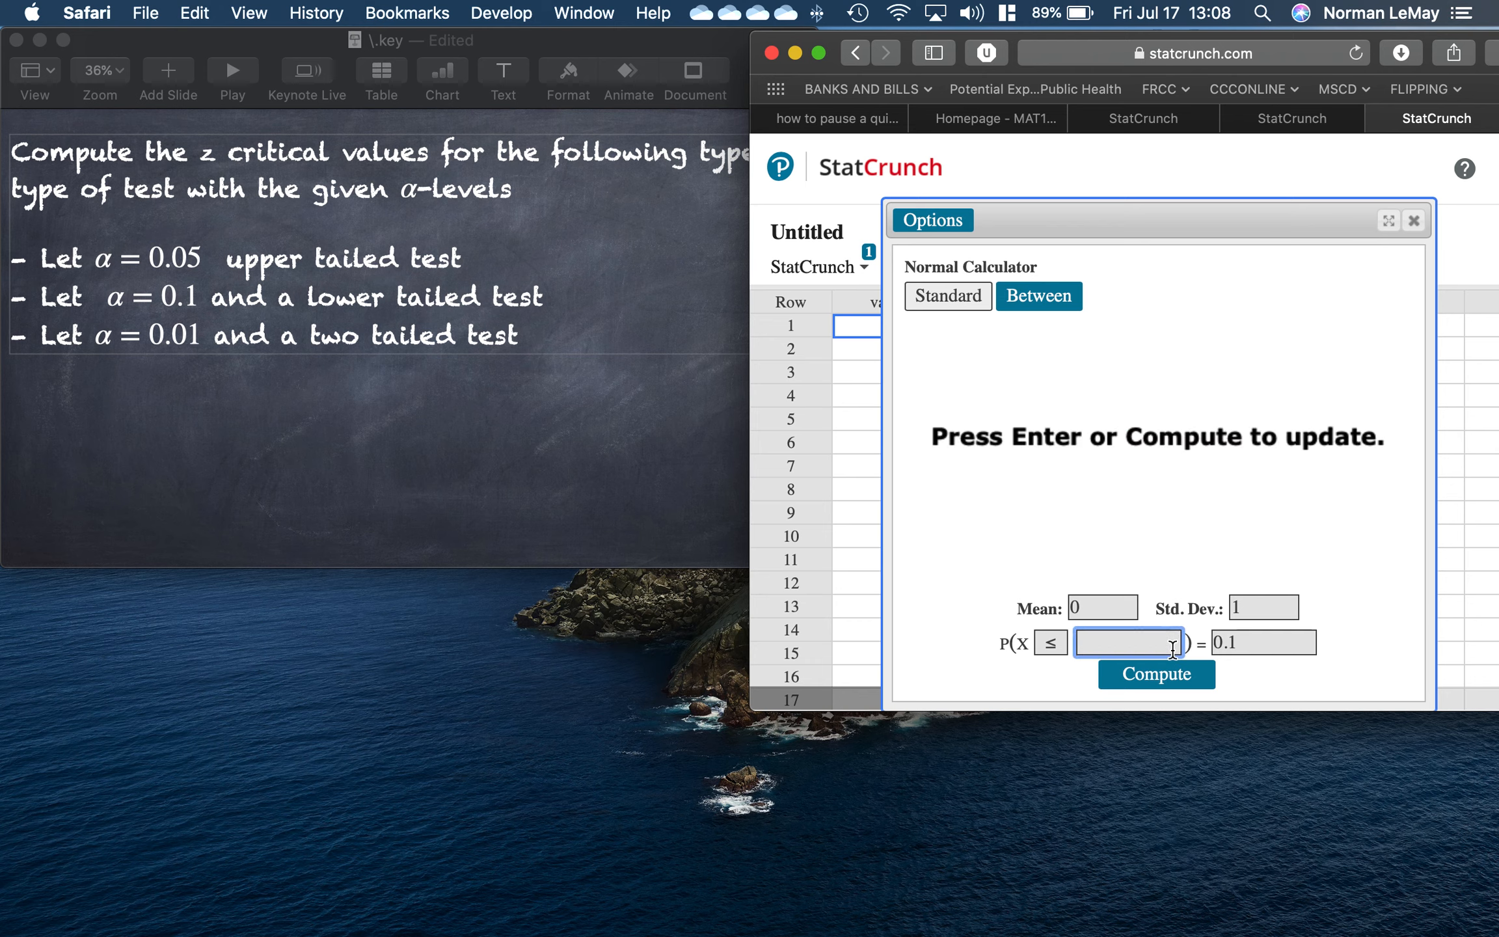
pyautogui.click(1258, 647)
pyautogui.press('BackSpace')
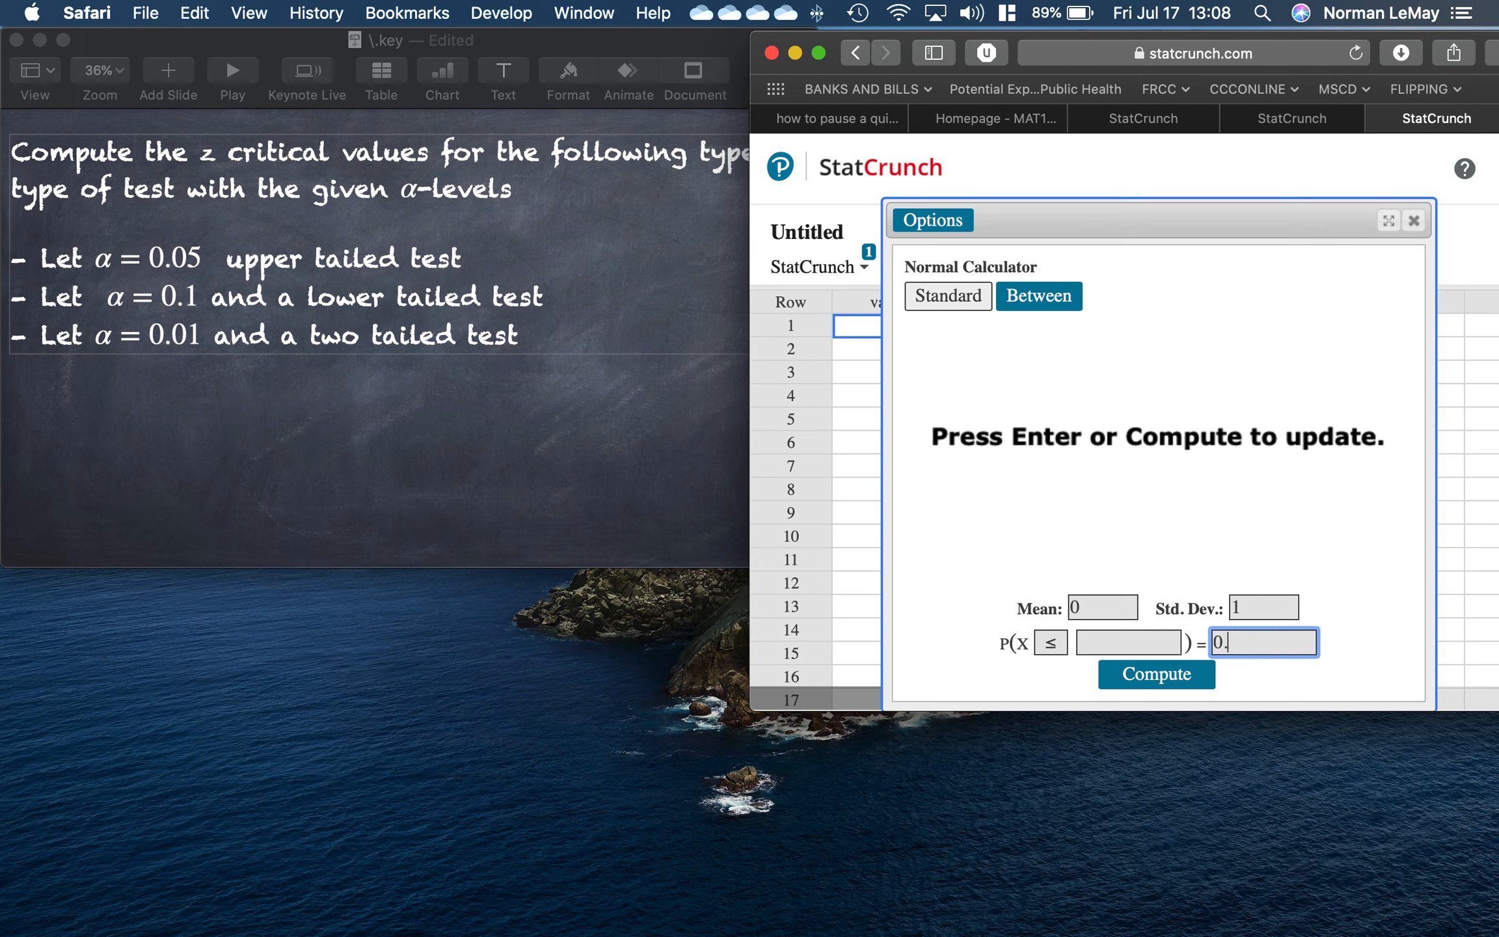
pyautogui.write('005')
pyautogui.click(1167, 686)
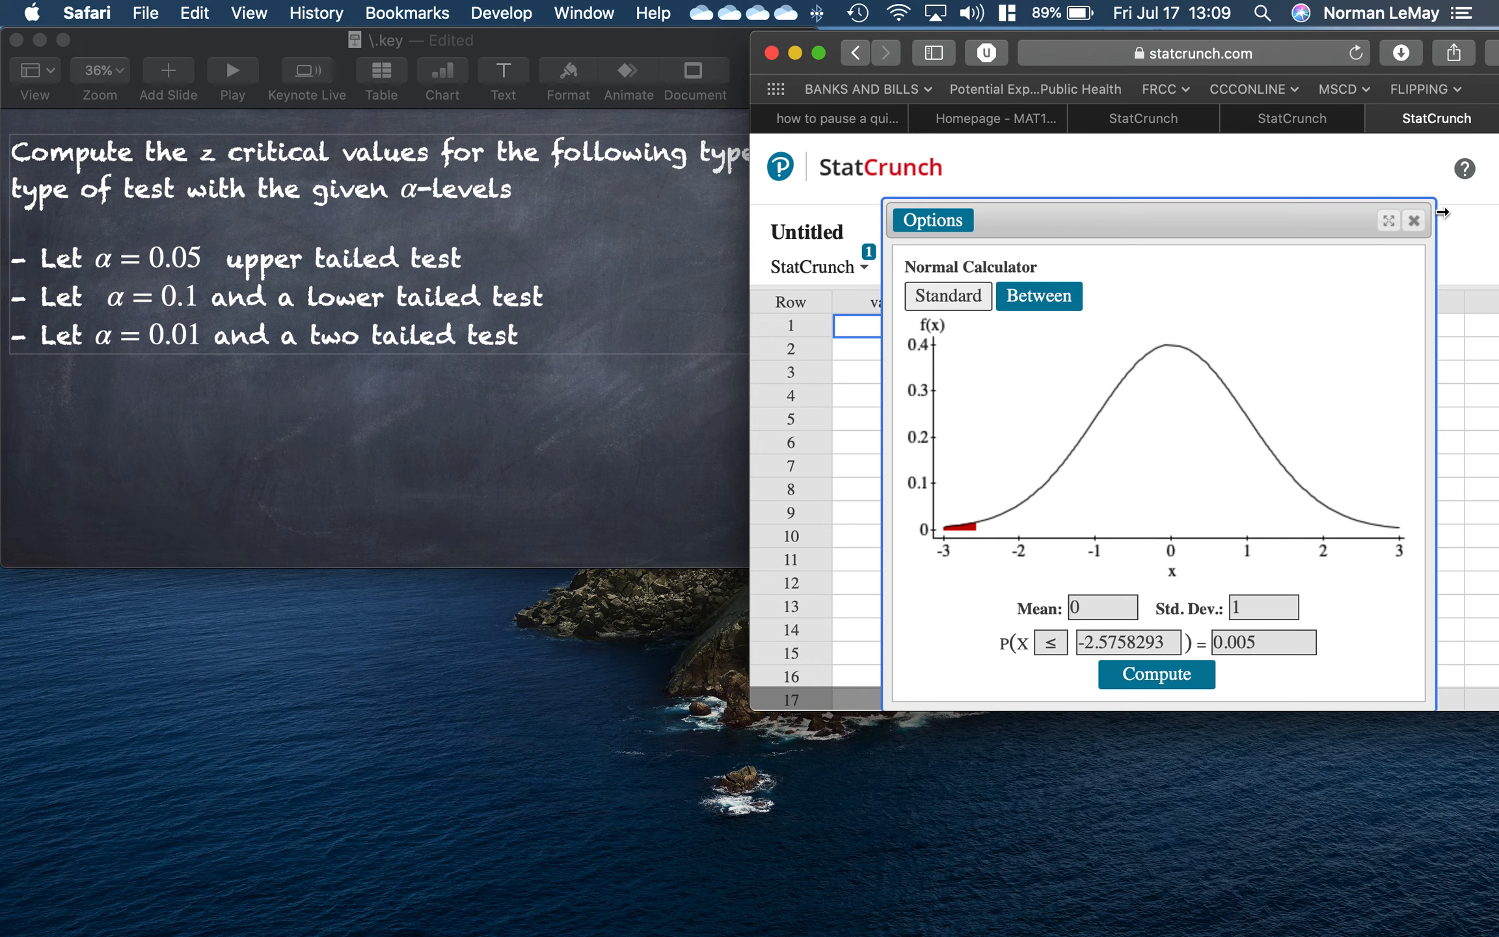
pyautogui.click(1414, 222)
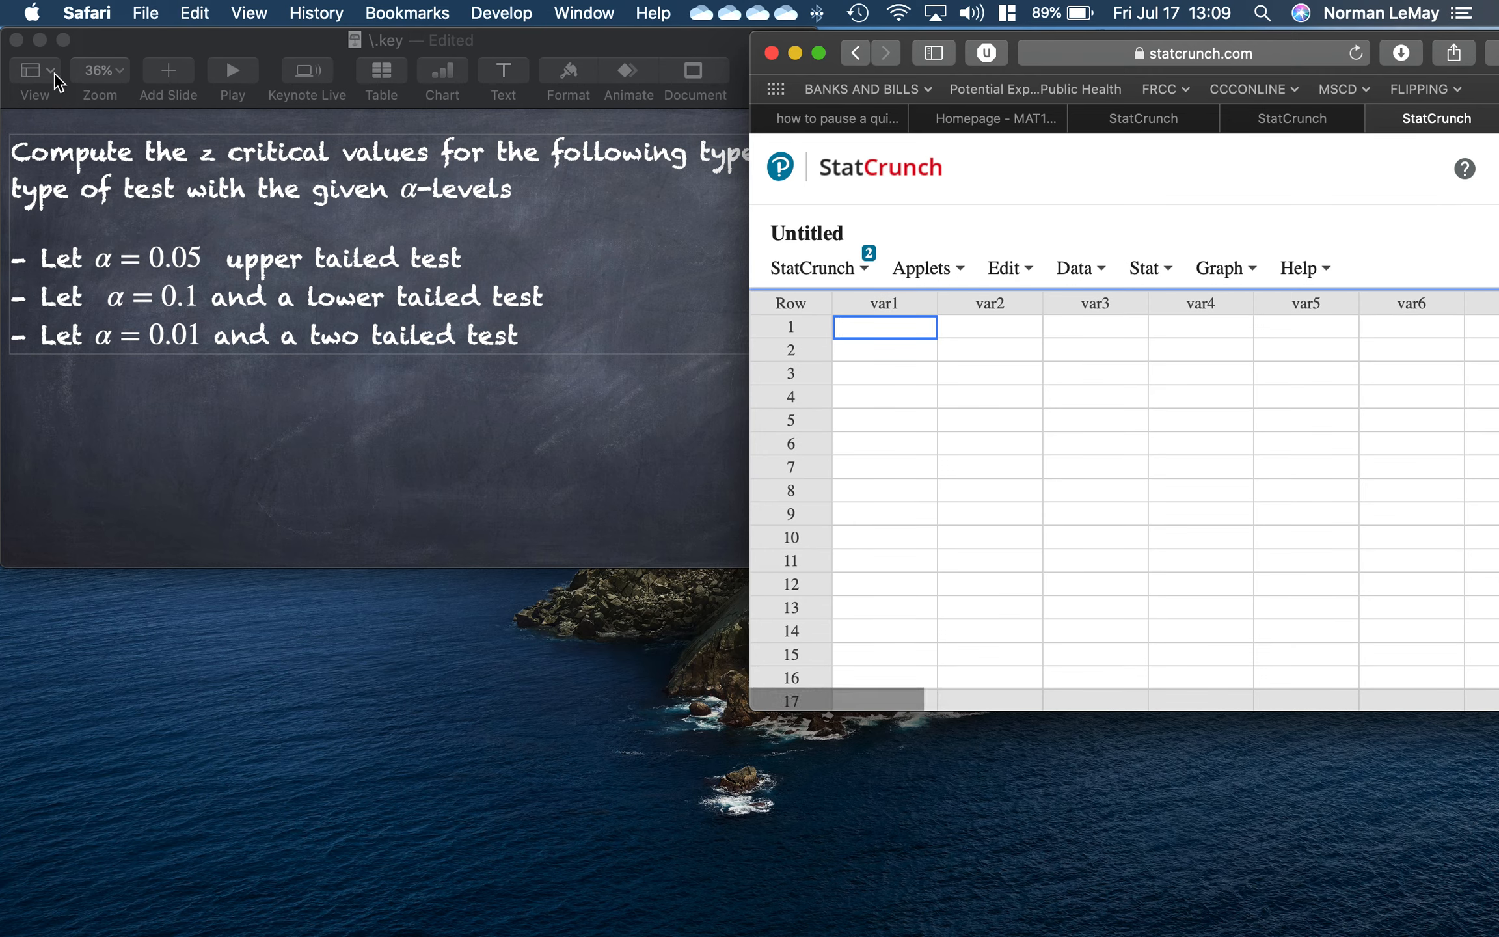
# - Switch to Keynote and display slide 3, with the t critical value problems, in Slide Only view
pyautogui.click(52, 71)
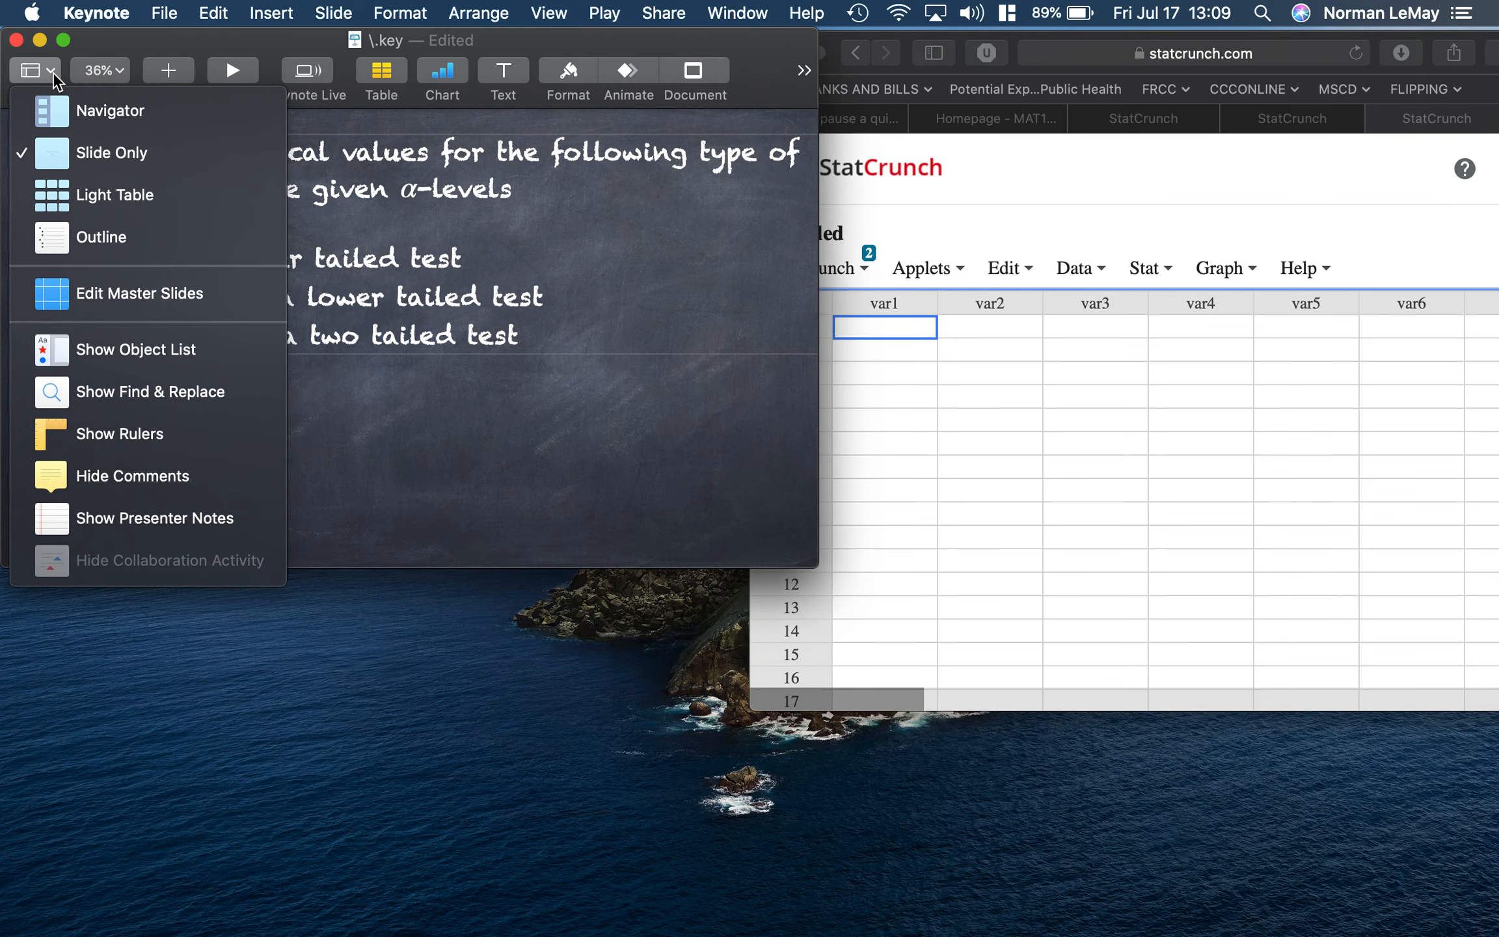
pyautogui.click(81, 116)
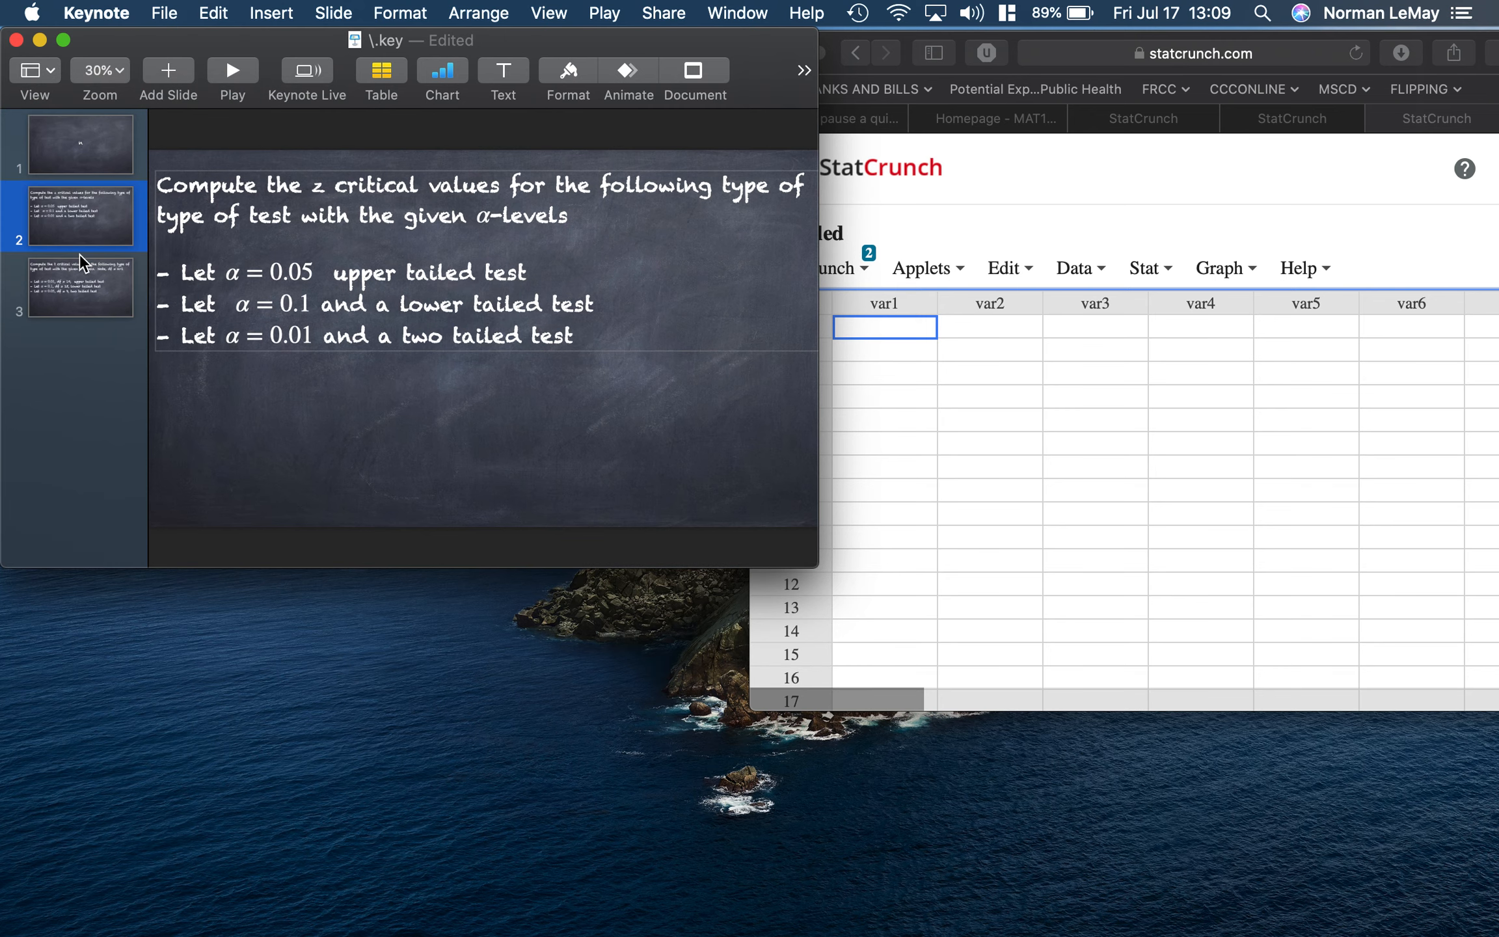
pyautogui.click(79, 297)
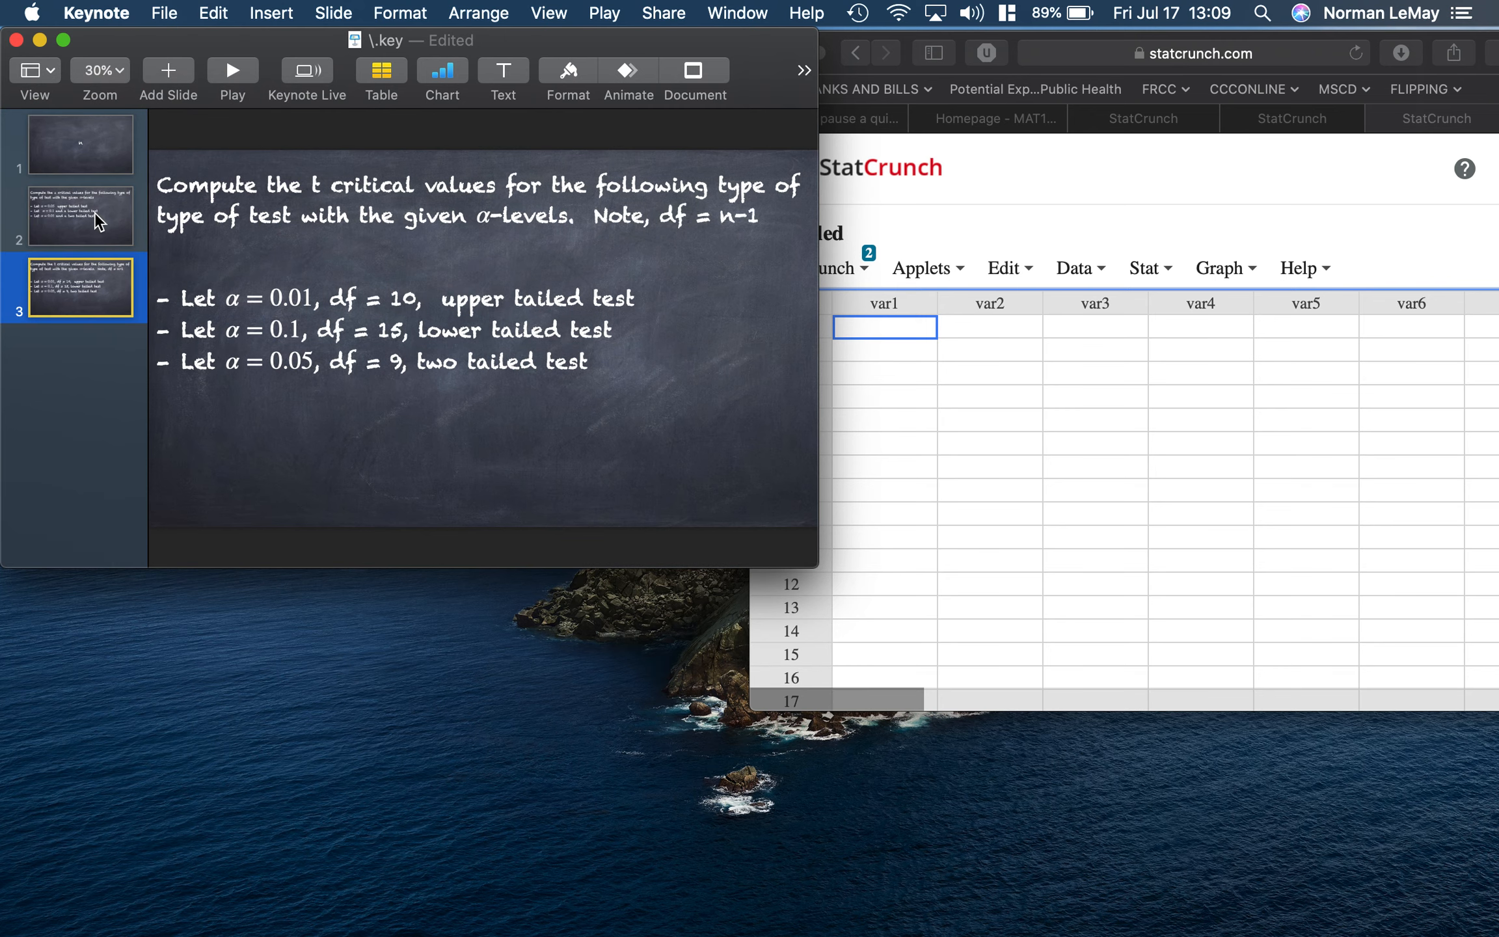
pyautogui.click(54, 67)
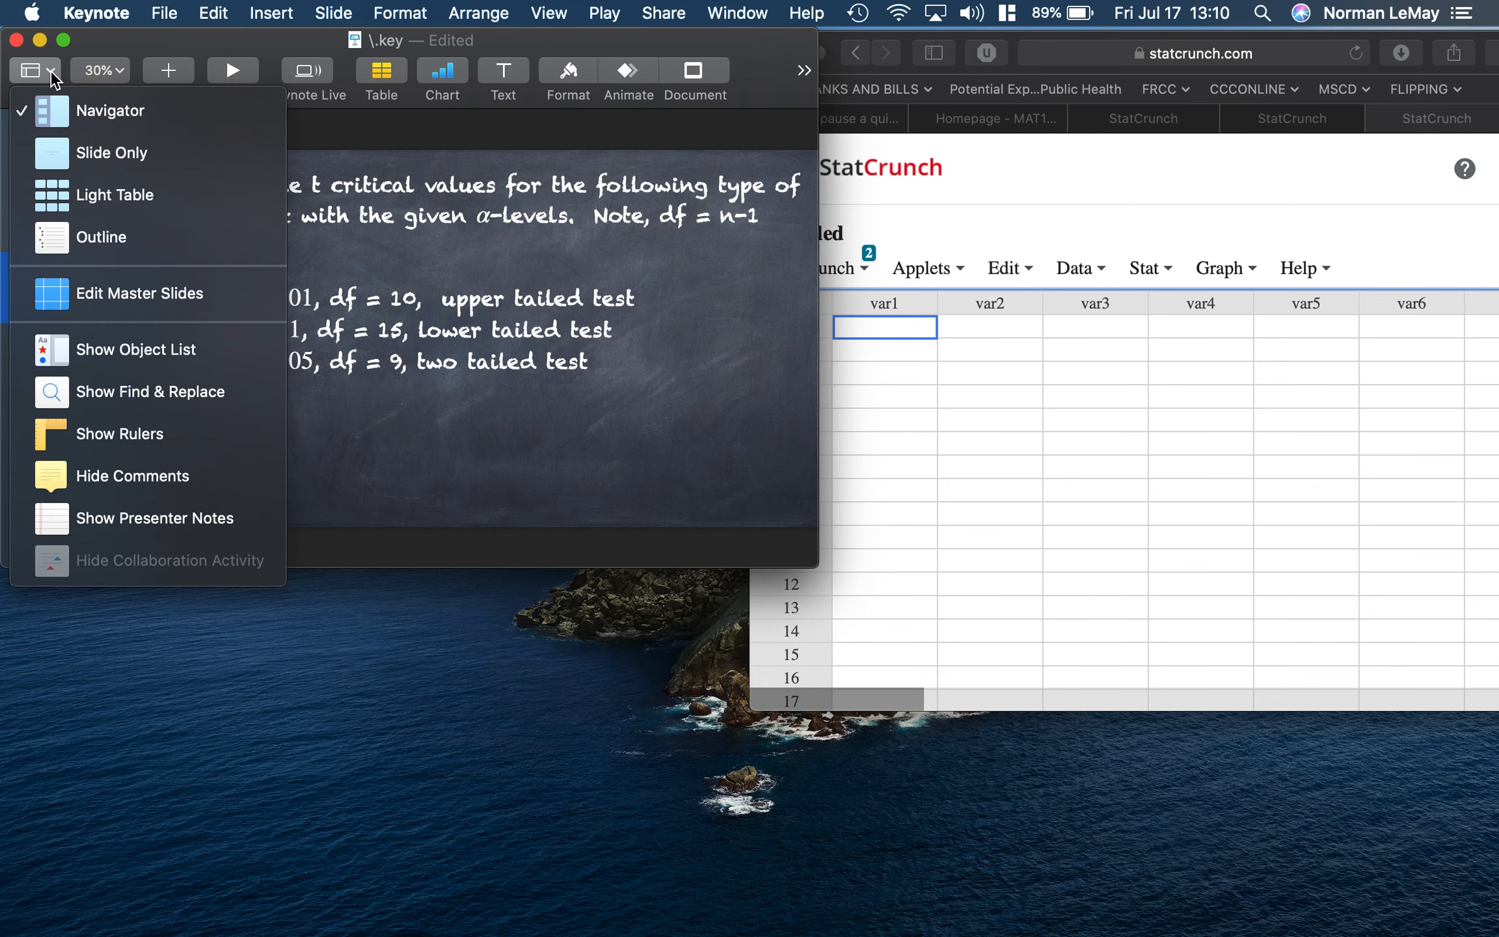
pyautogui.click(73, 150)
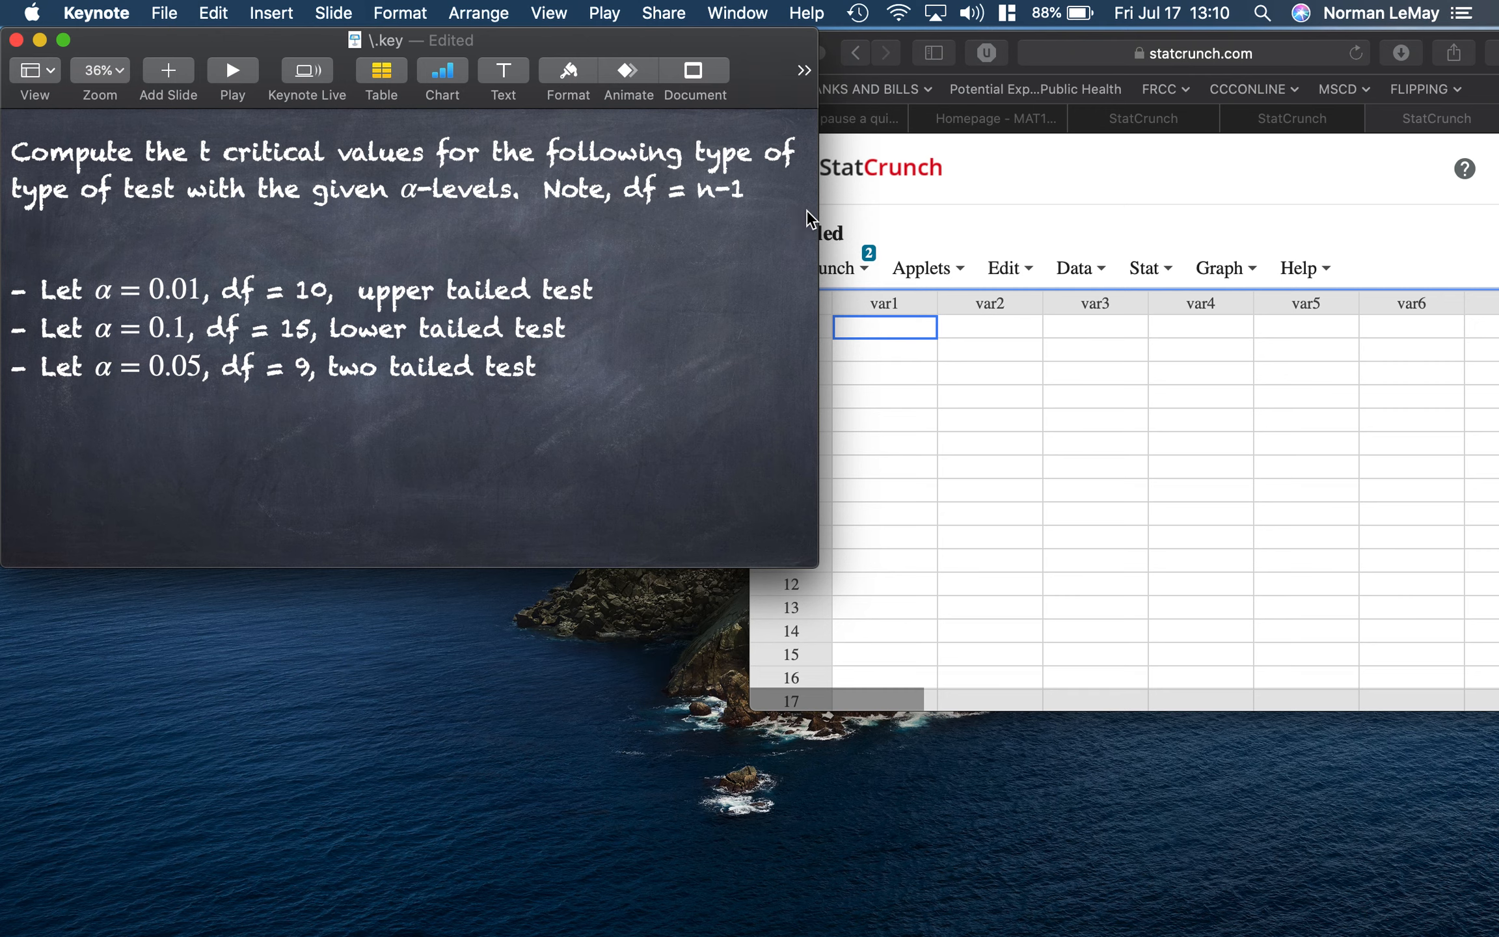
# - Switch back to StatCrunch in Safari and open the T distribution calculator
pyautogui.click(1158, 267)
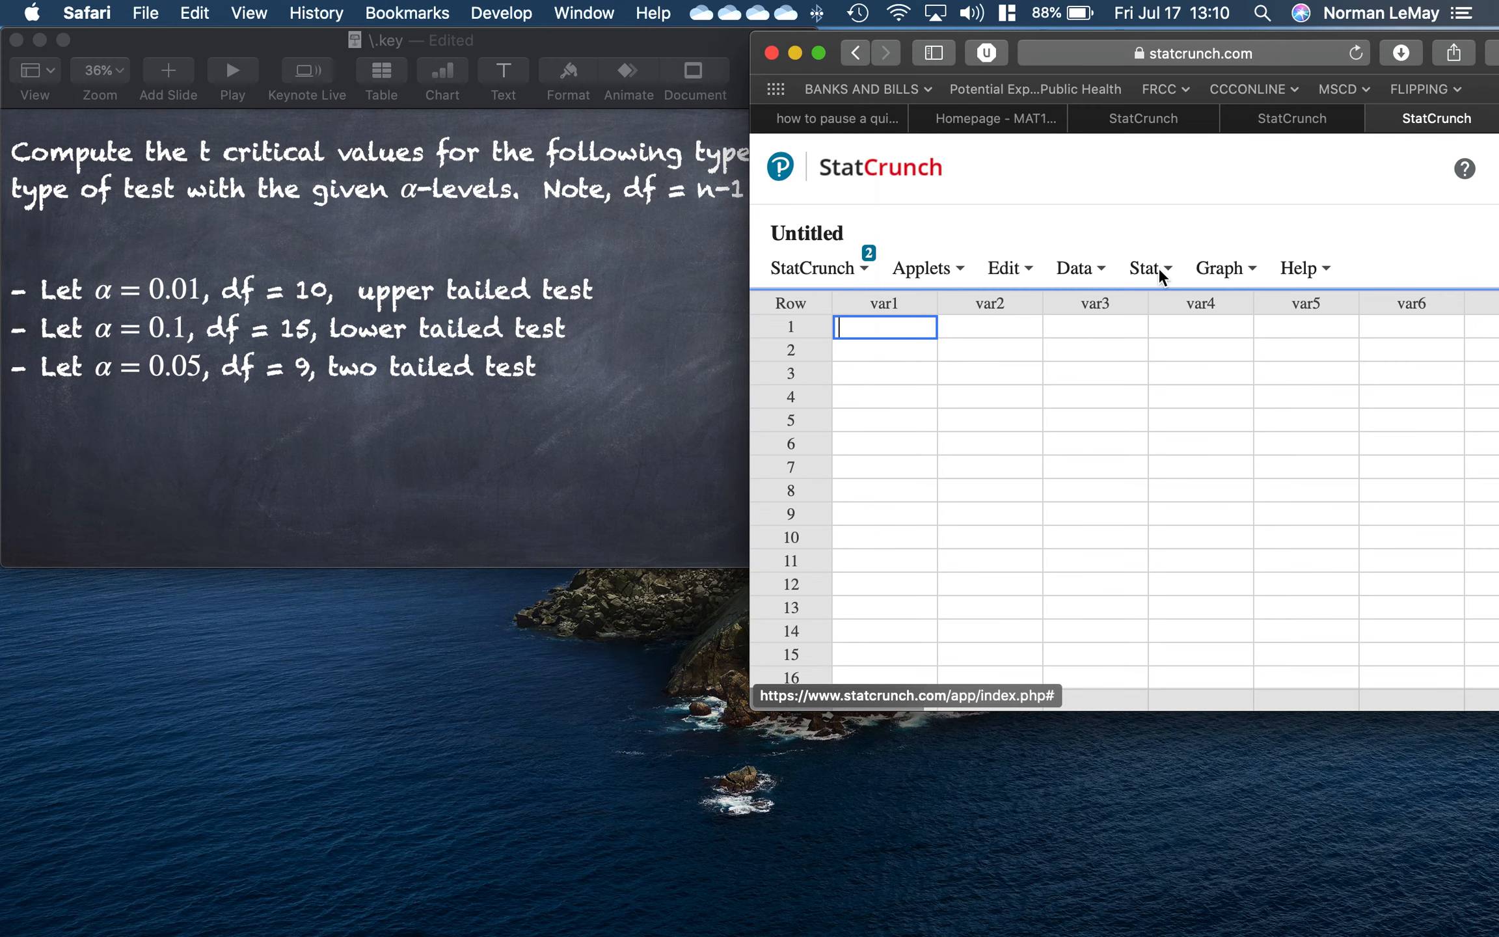
pyautogui.click(1158, 266)
pyautogui.moveTo(1177, 304)
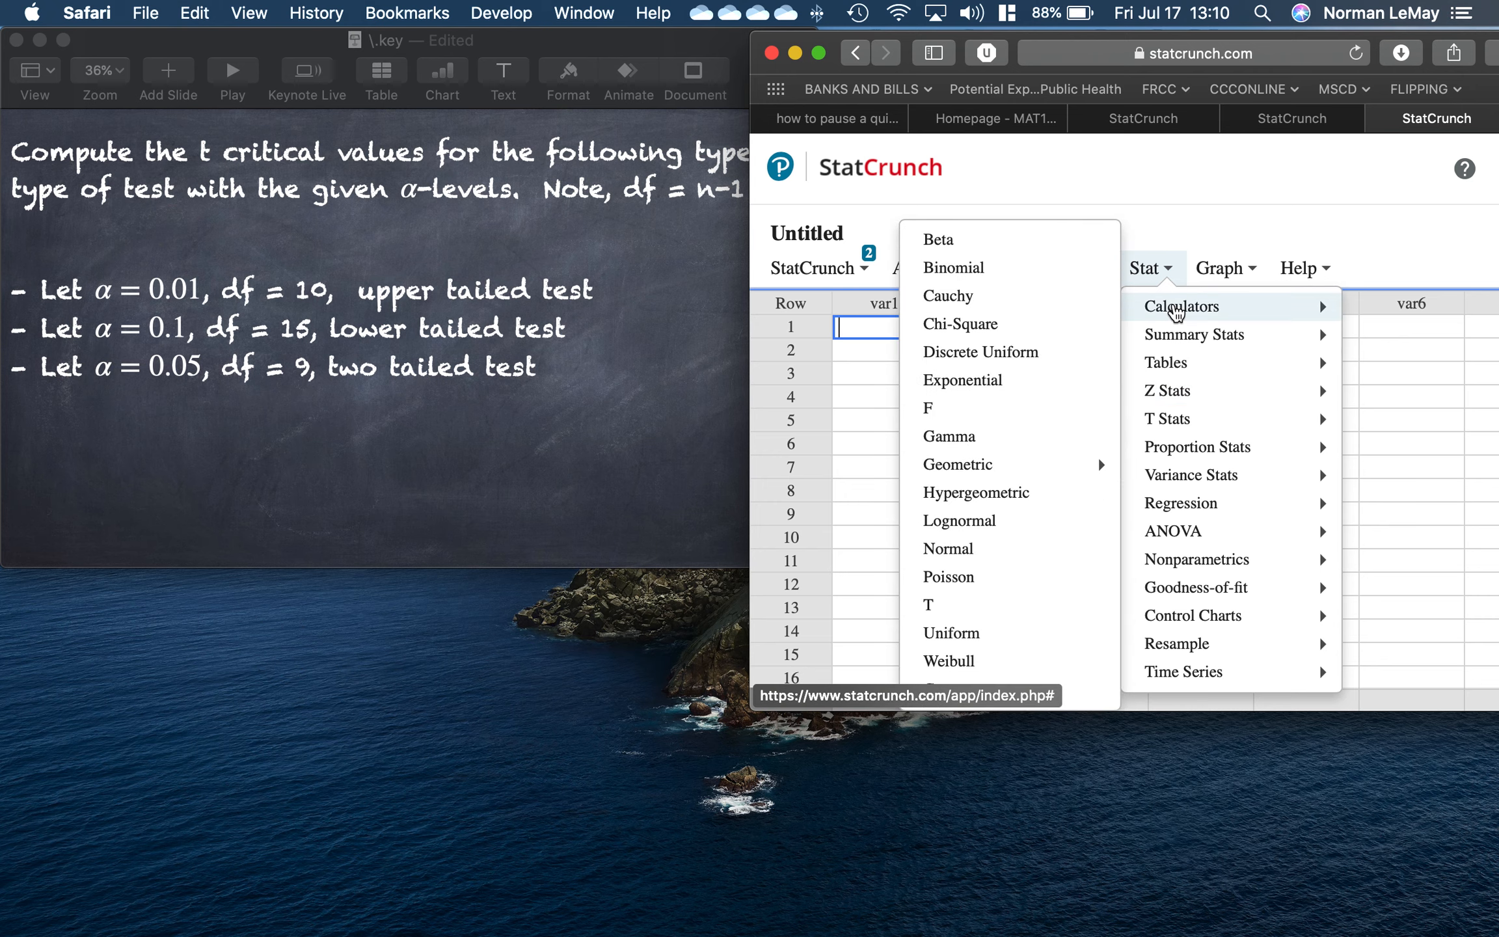
pyautogui.click(977, 611)
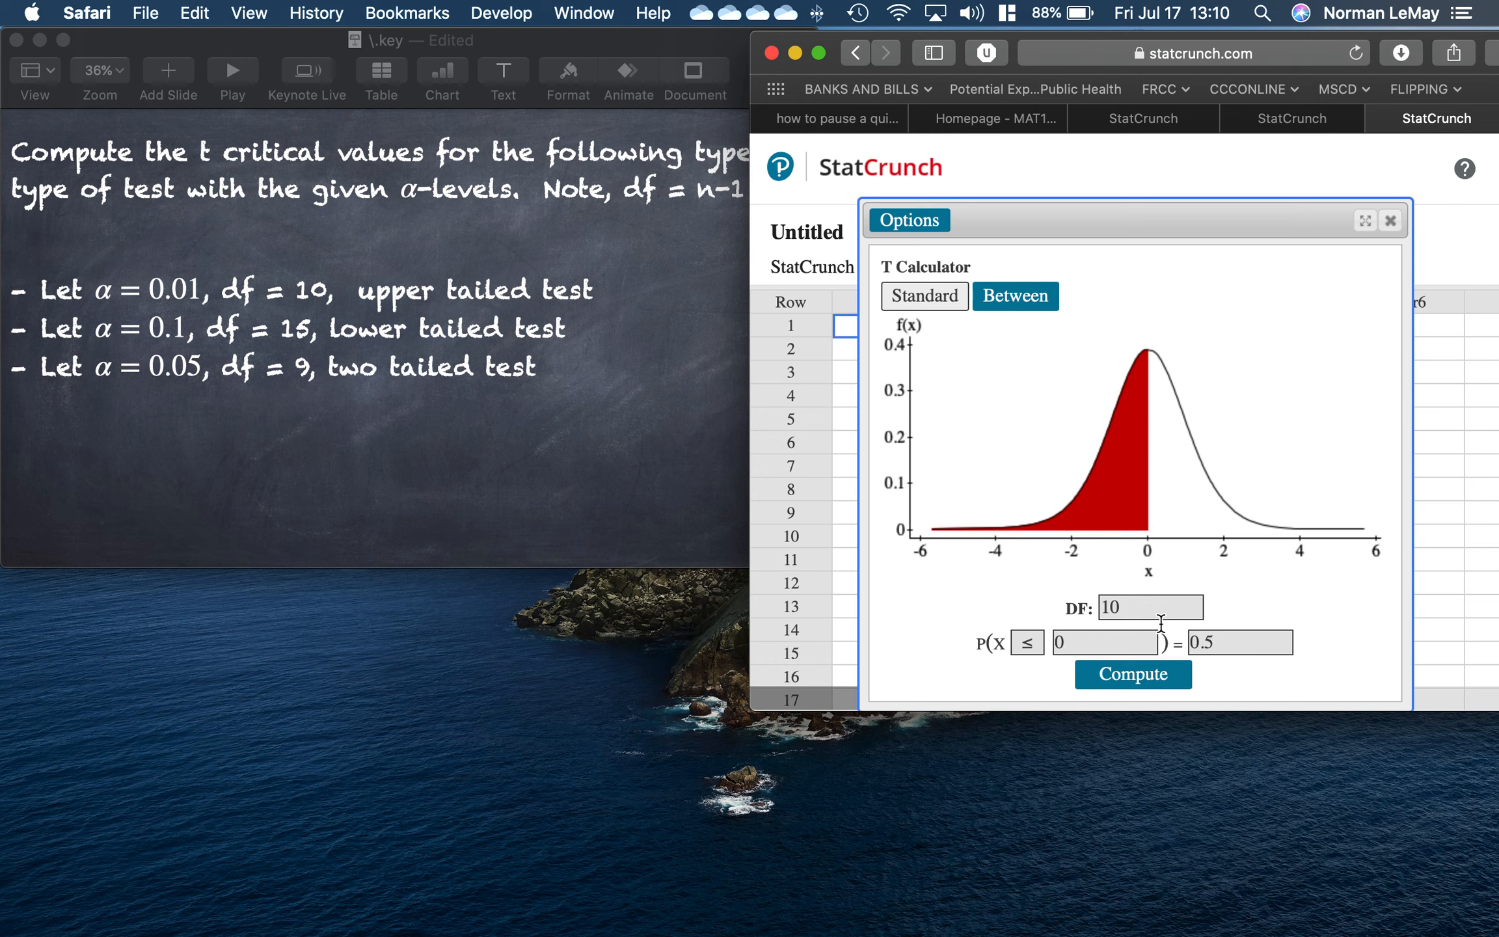
# - Compute the upper-tail t critical value for 10 degrees of freedom, using the ≥ direction and a probability of 0.01
pyautogui.click(1035, 647)
pyautogui.click(1034, 664)
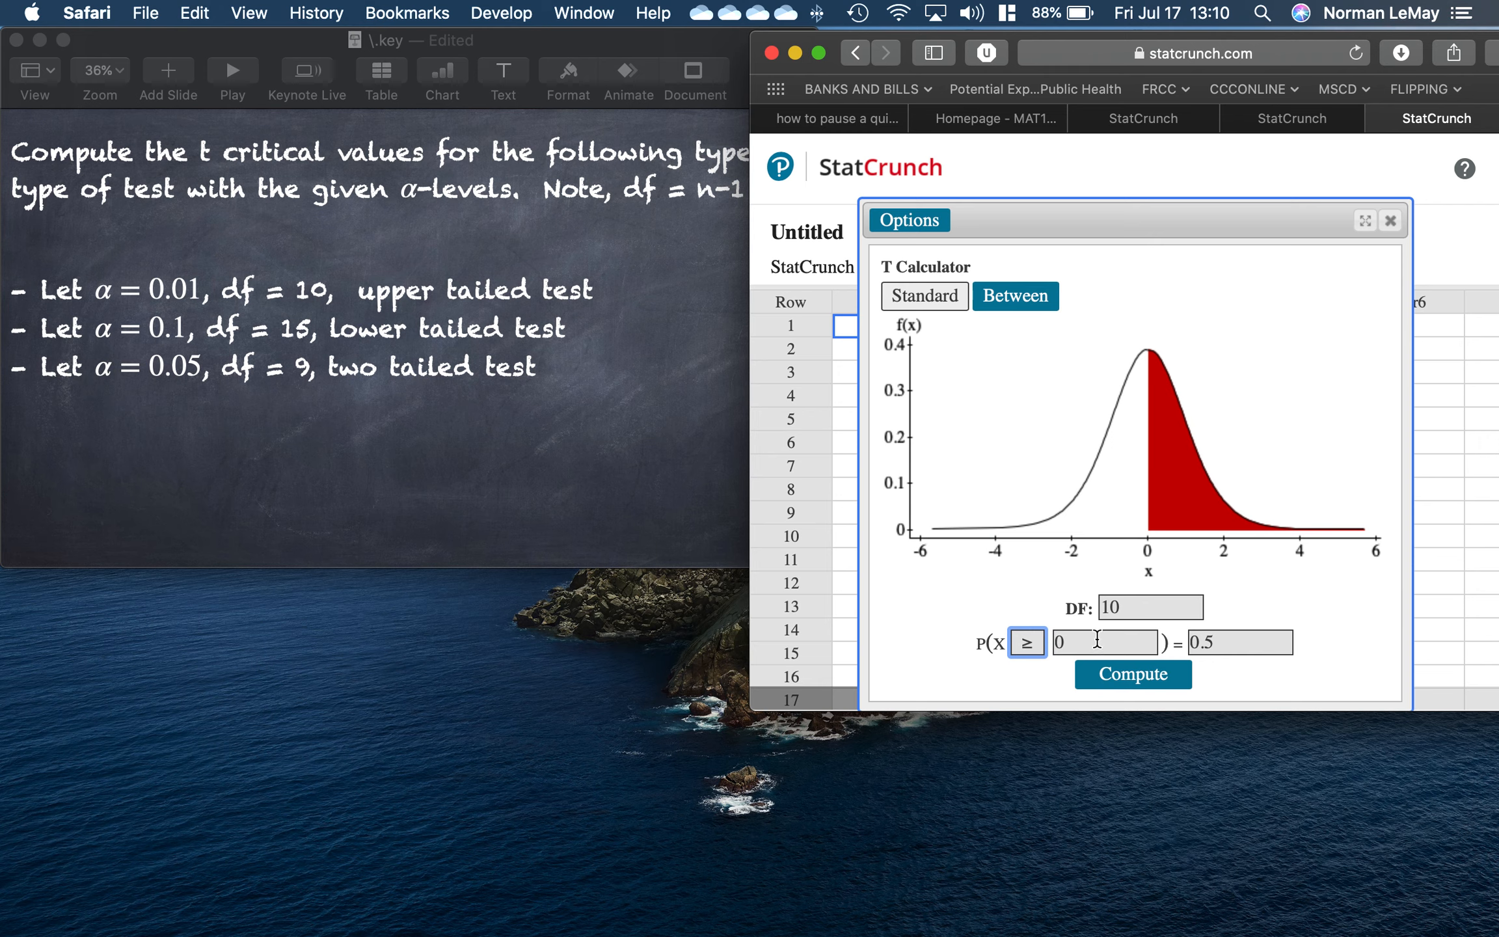
pyautogui.click(1090, 644)
pyautogui.press('BackSpace')
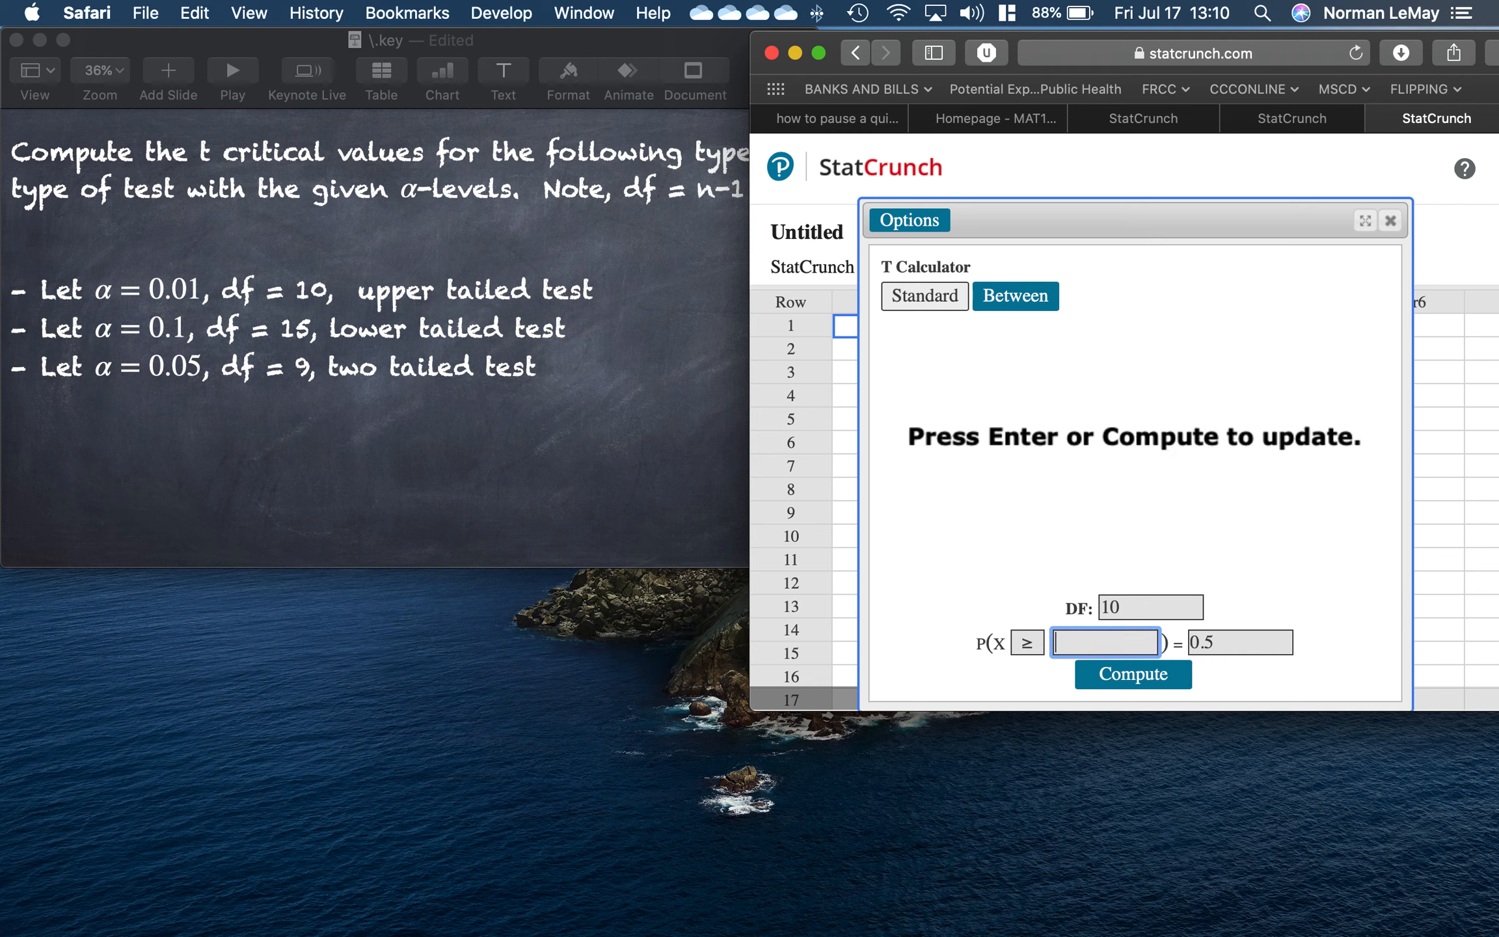
pyautogui.click(1231, 644)
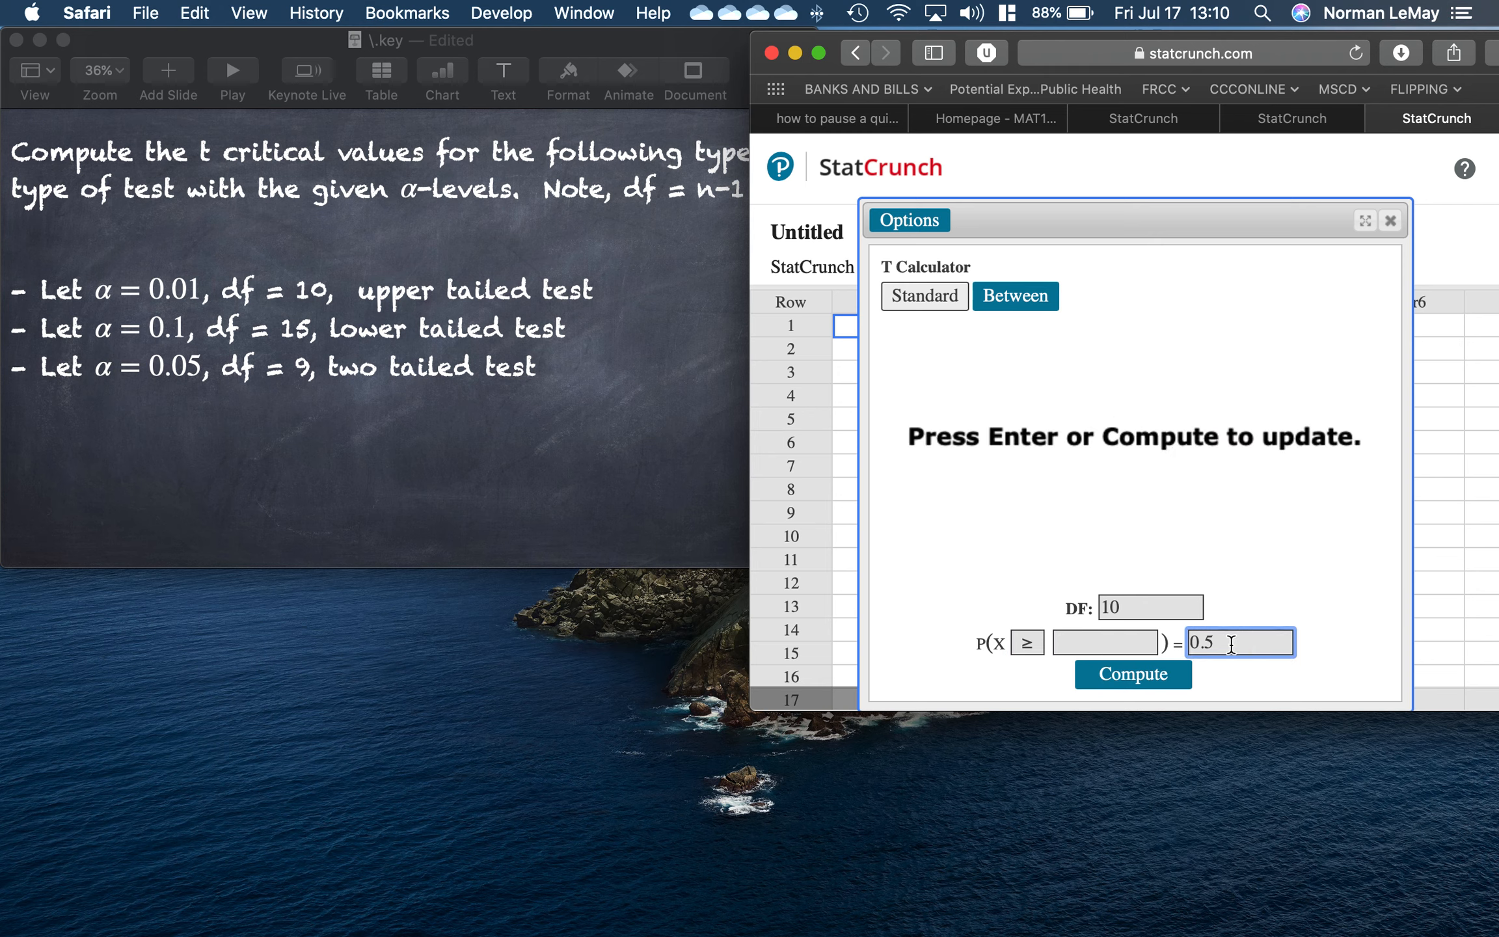
pyautogui.press('BackSpace')
pyautogui.write('01')
pyautogui.click(1131, 687)
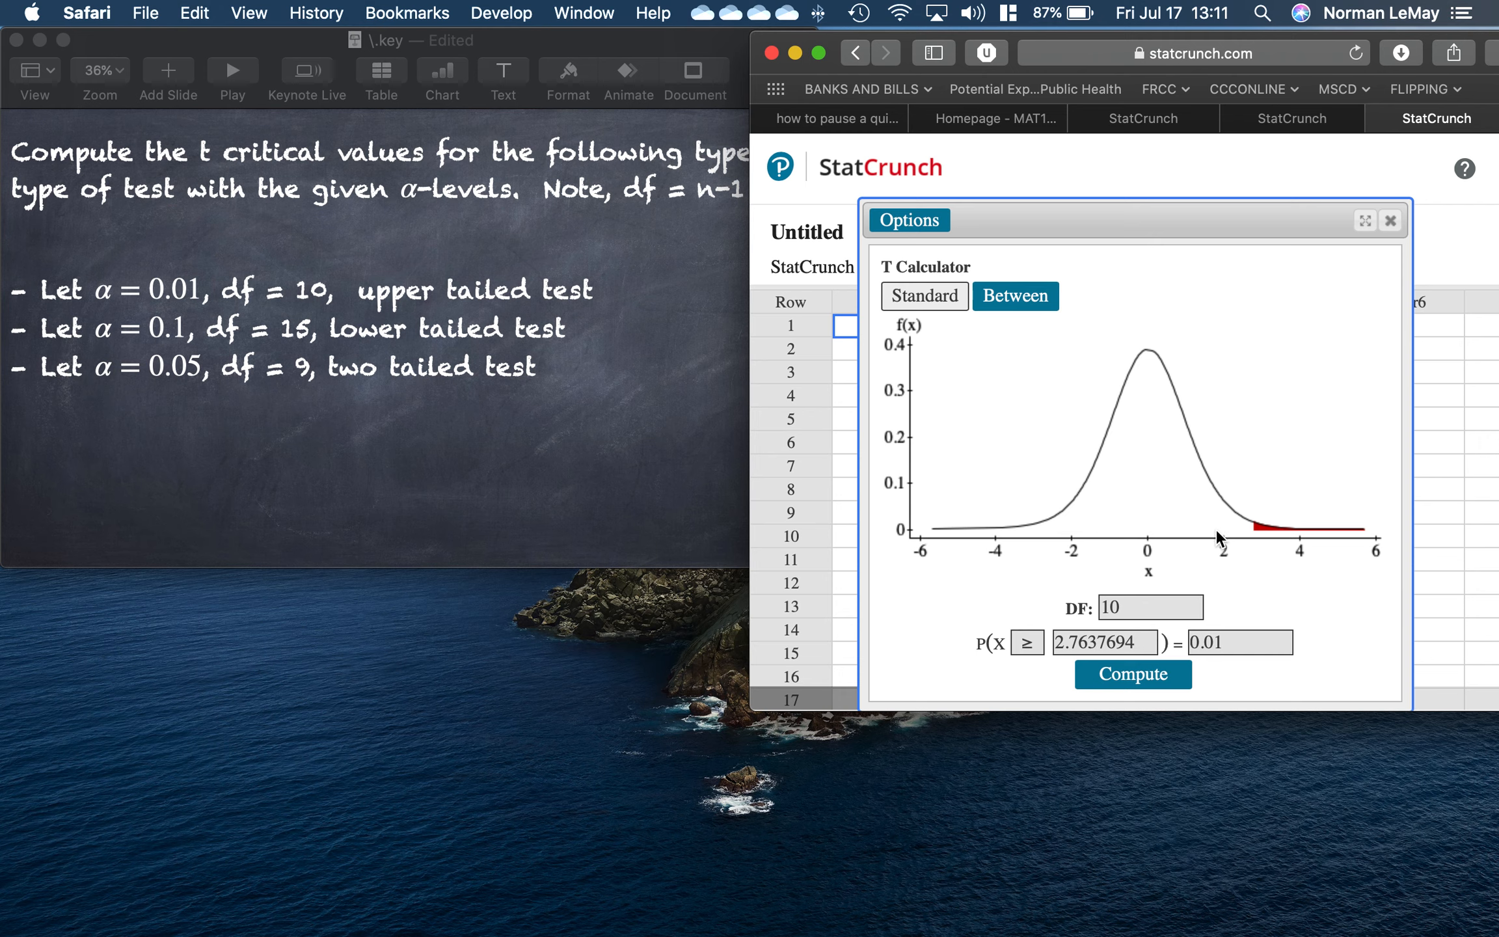
# - Set the T calculator to 15 degrees of freedom and the ≤ direction for the lower-tailed test
pyautogui.click(1139, 608)
pyautogui.press('BackSpace')
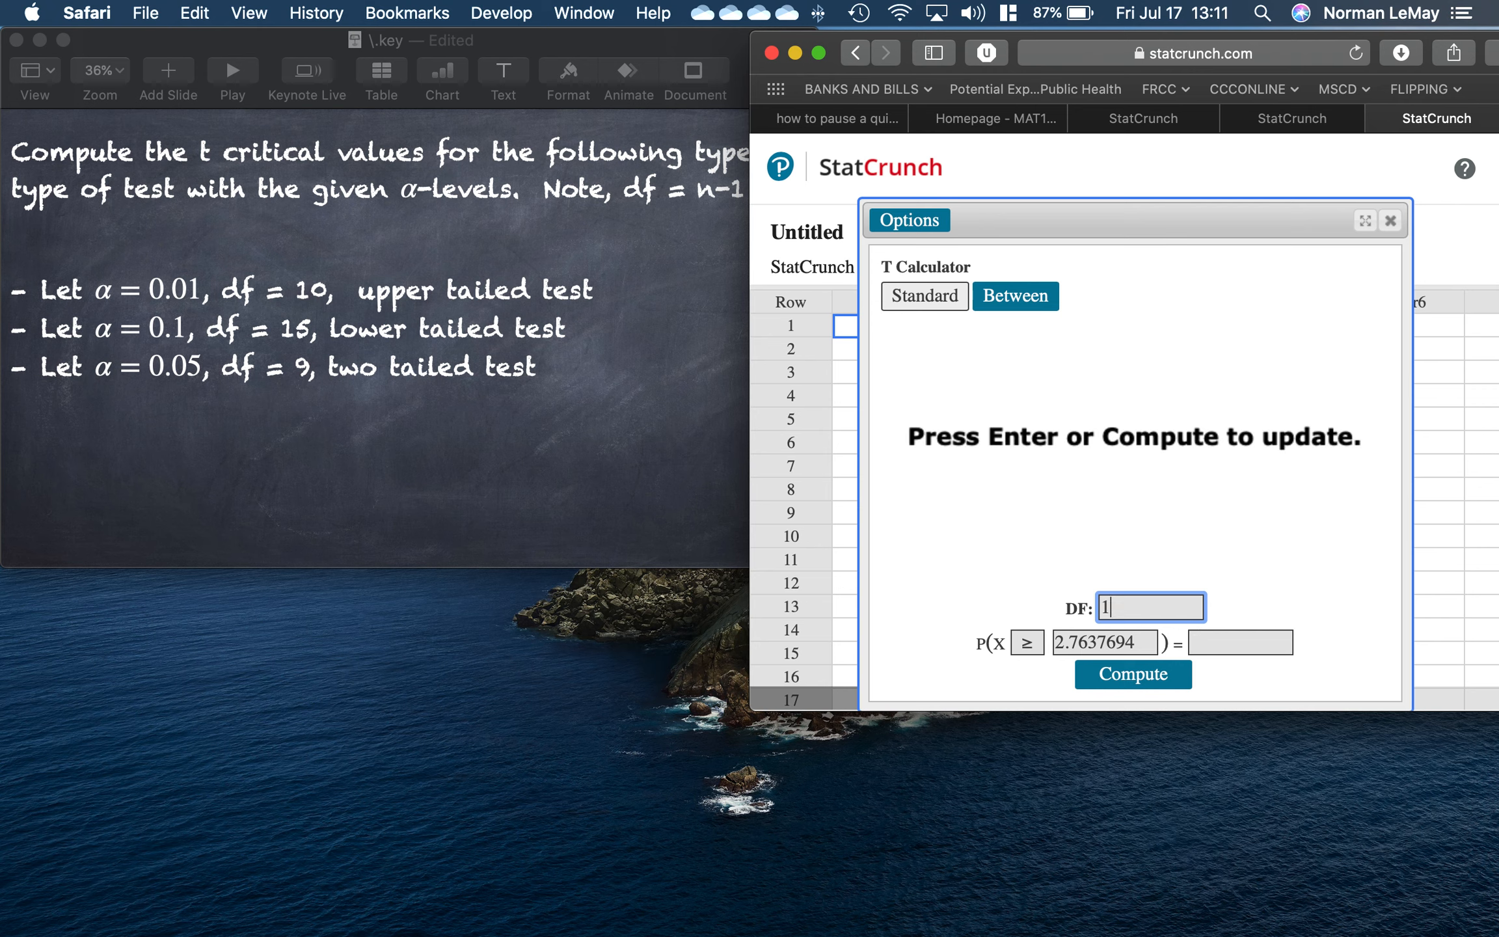
pyautogui.write('5')
pyautogui.click(1028, 644)
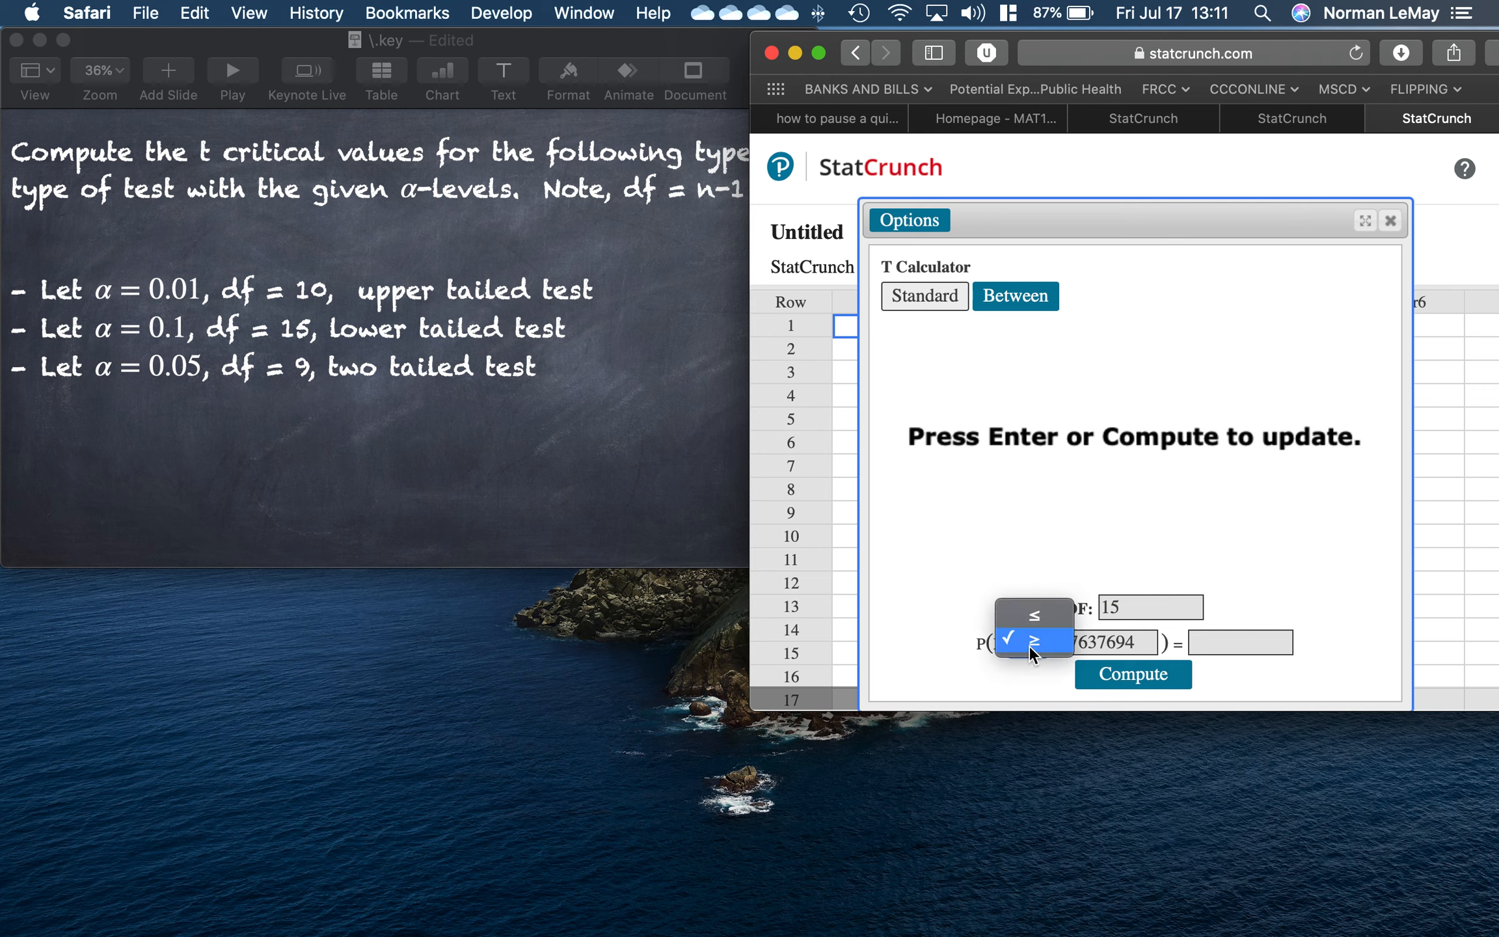
pyautogui.click(1030, 618)
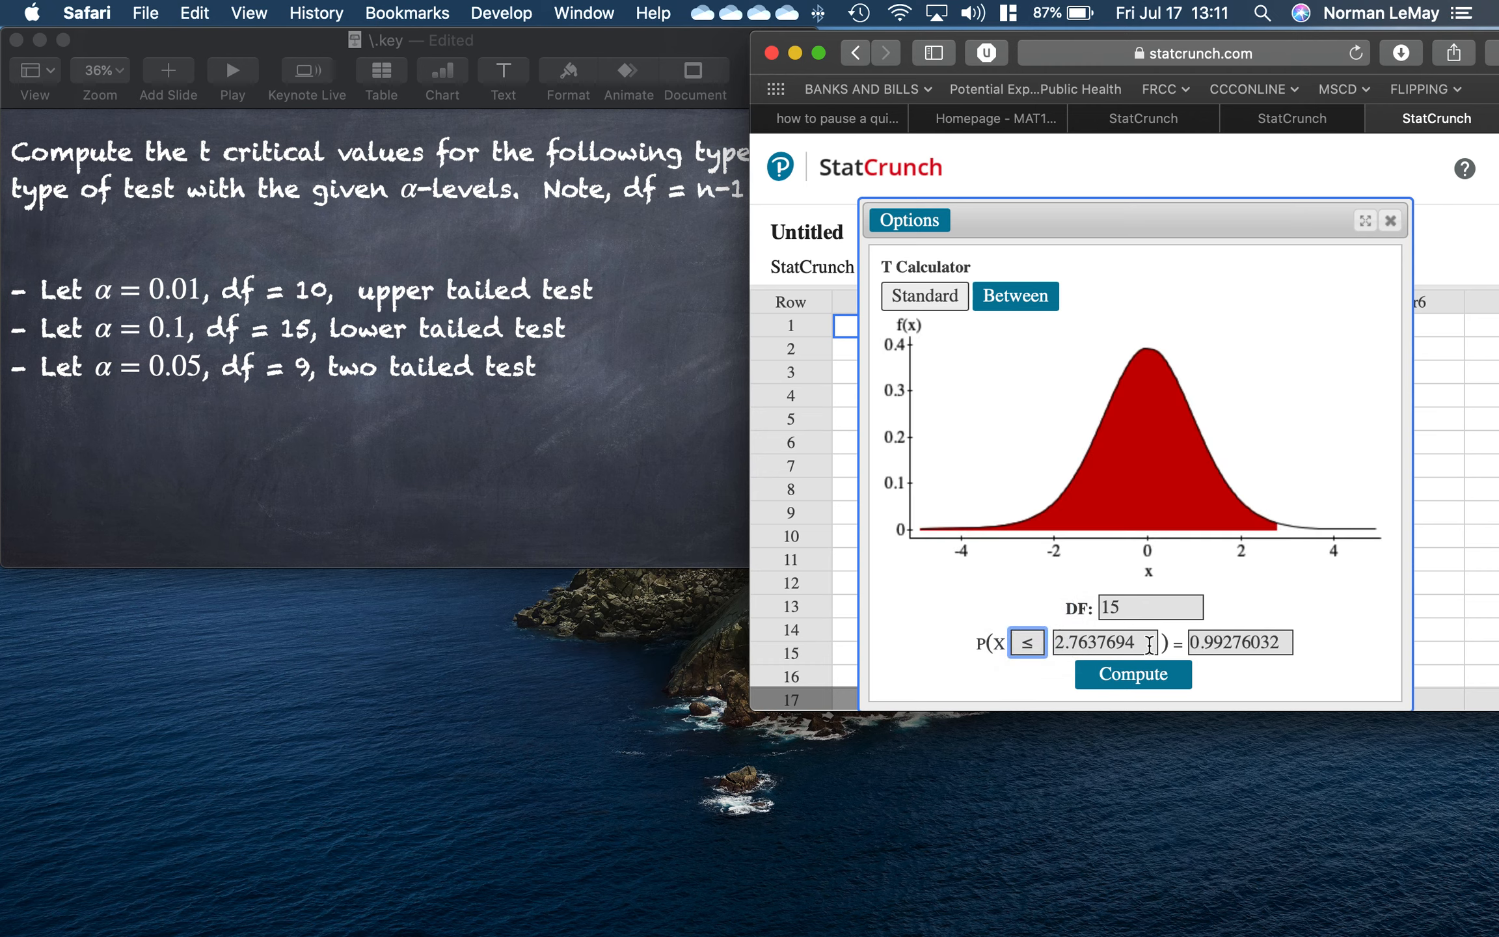
# - Clear the old x value and compute the lower-tail t critical value for a probability of 0.1
pyautogui.click(1152, 644)
pyautogui.moveTo(1151, 644); pyautogui.dragTo(1023, 648)
pyautogui.press('BackSpace')
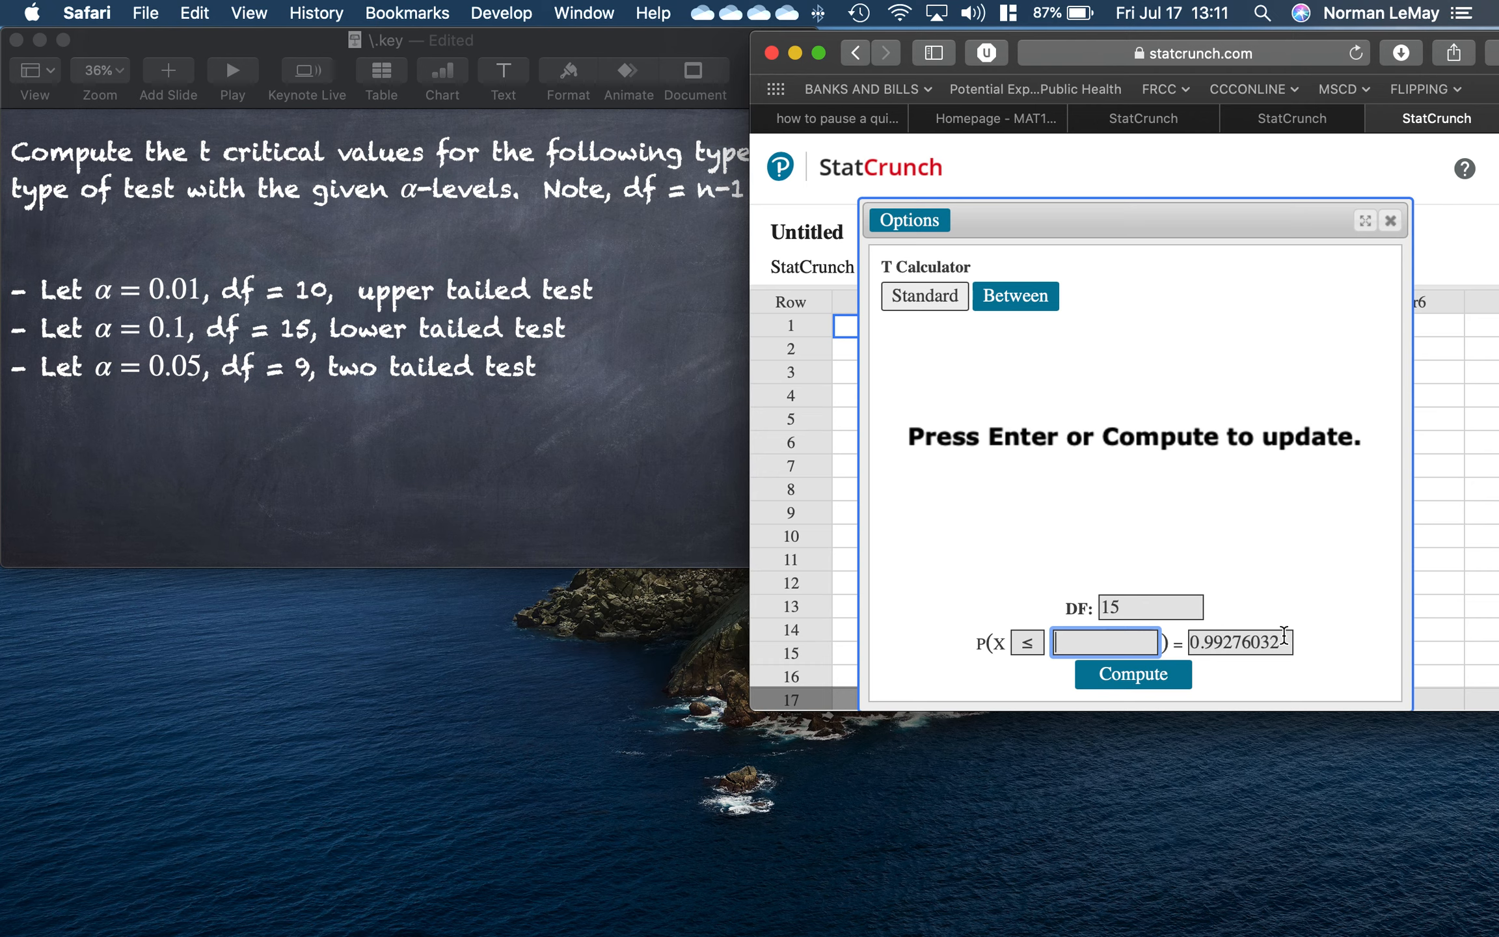
pyautogui.moveTo(1288, 642); pyautogui.dragTo(1169, 650)
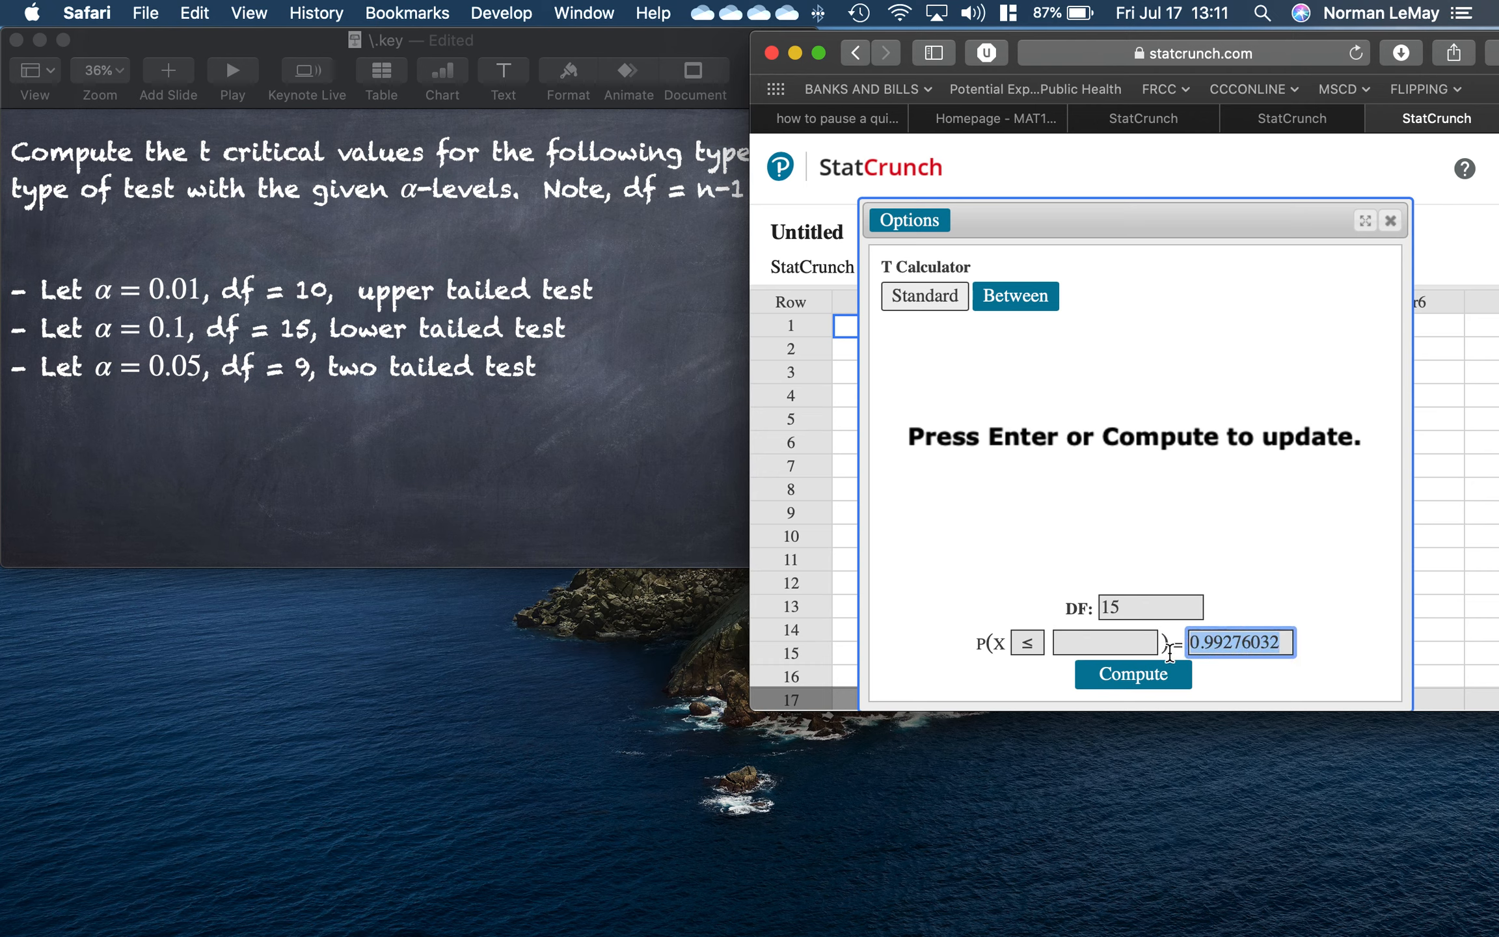
pyautogui.write('0.1')
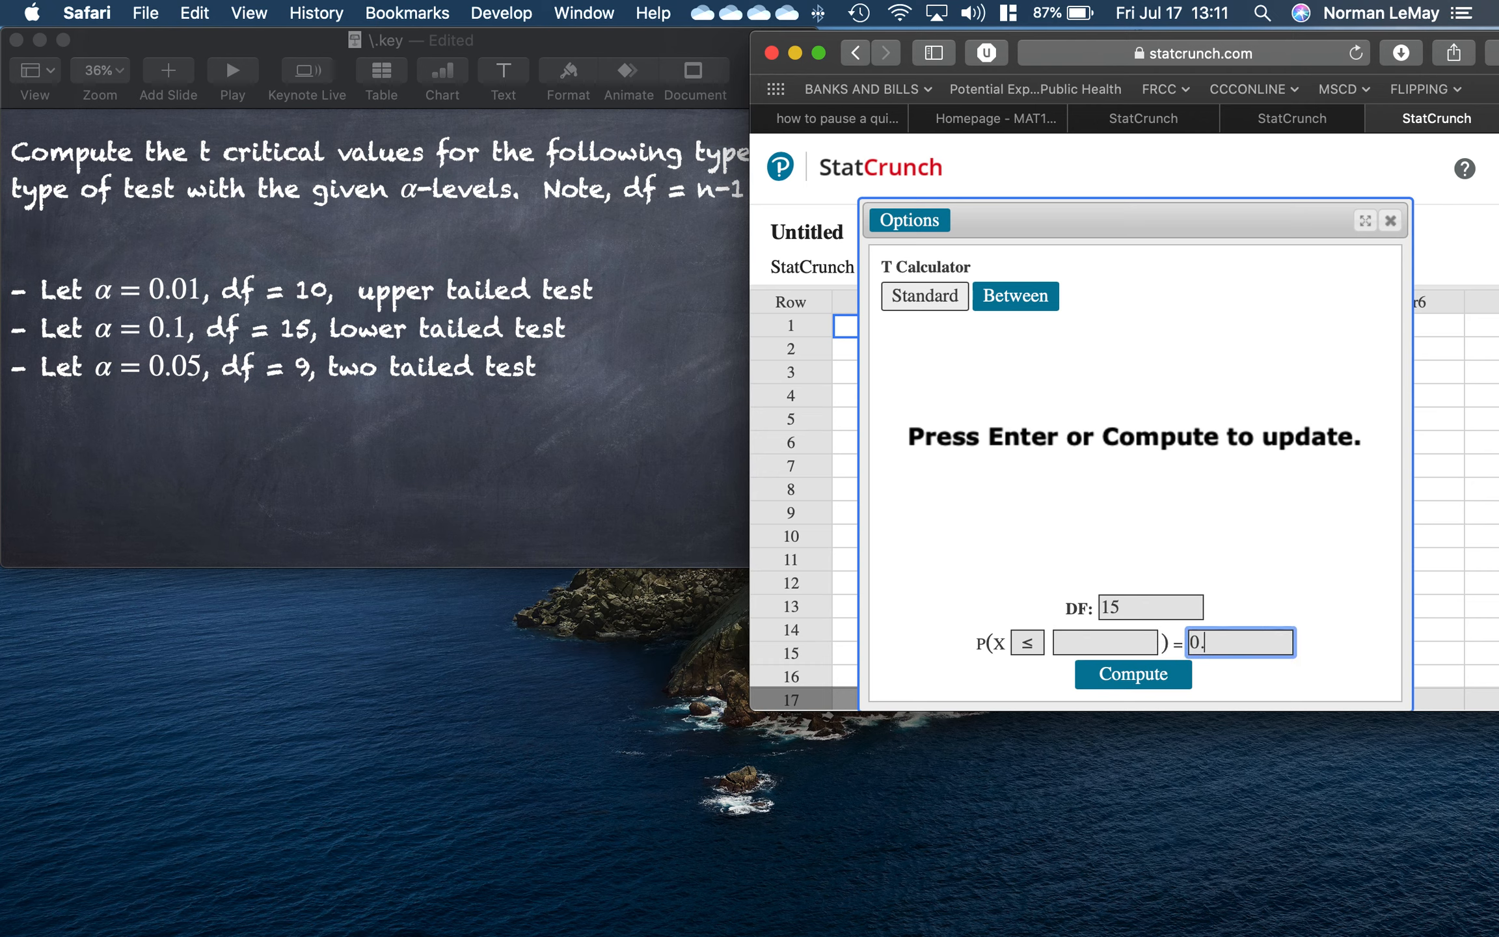
pyautogui.click(1169, 688)
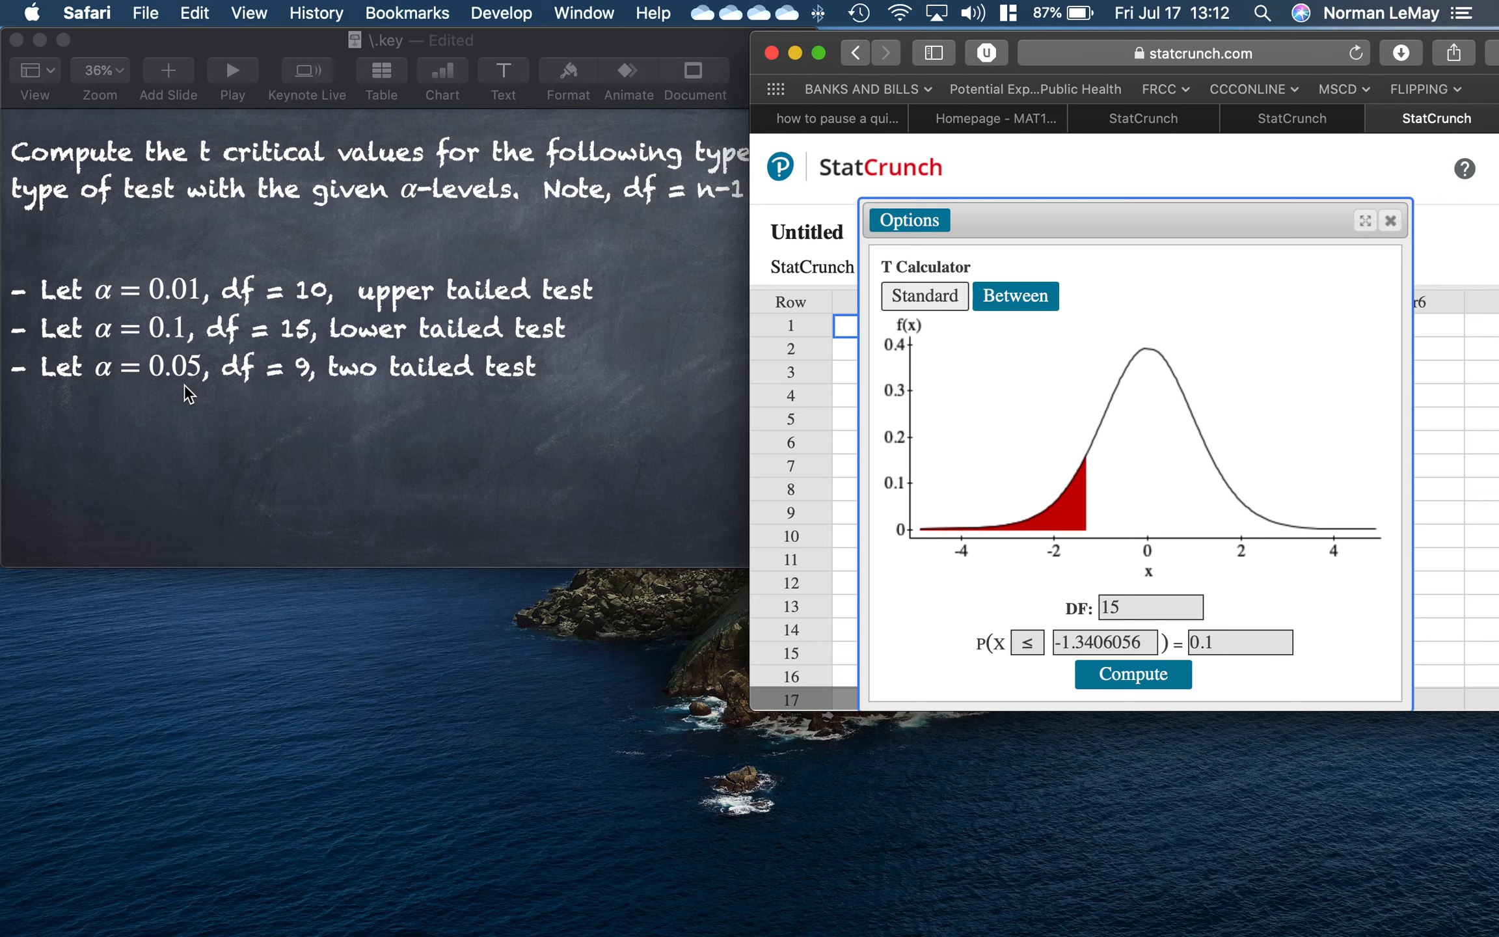
# - Set up the two-tailed test with 9 degrees of freedom, an empty x value and the ≥ direction
pyautogui.doubleClick(1141, 603)
pyautogui.write('9')
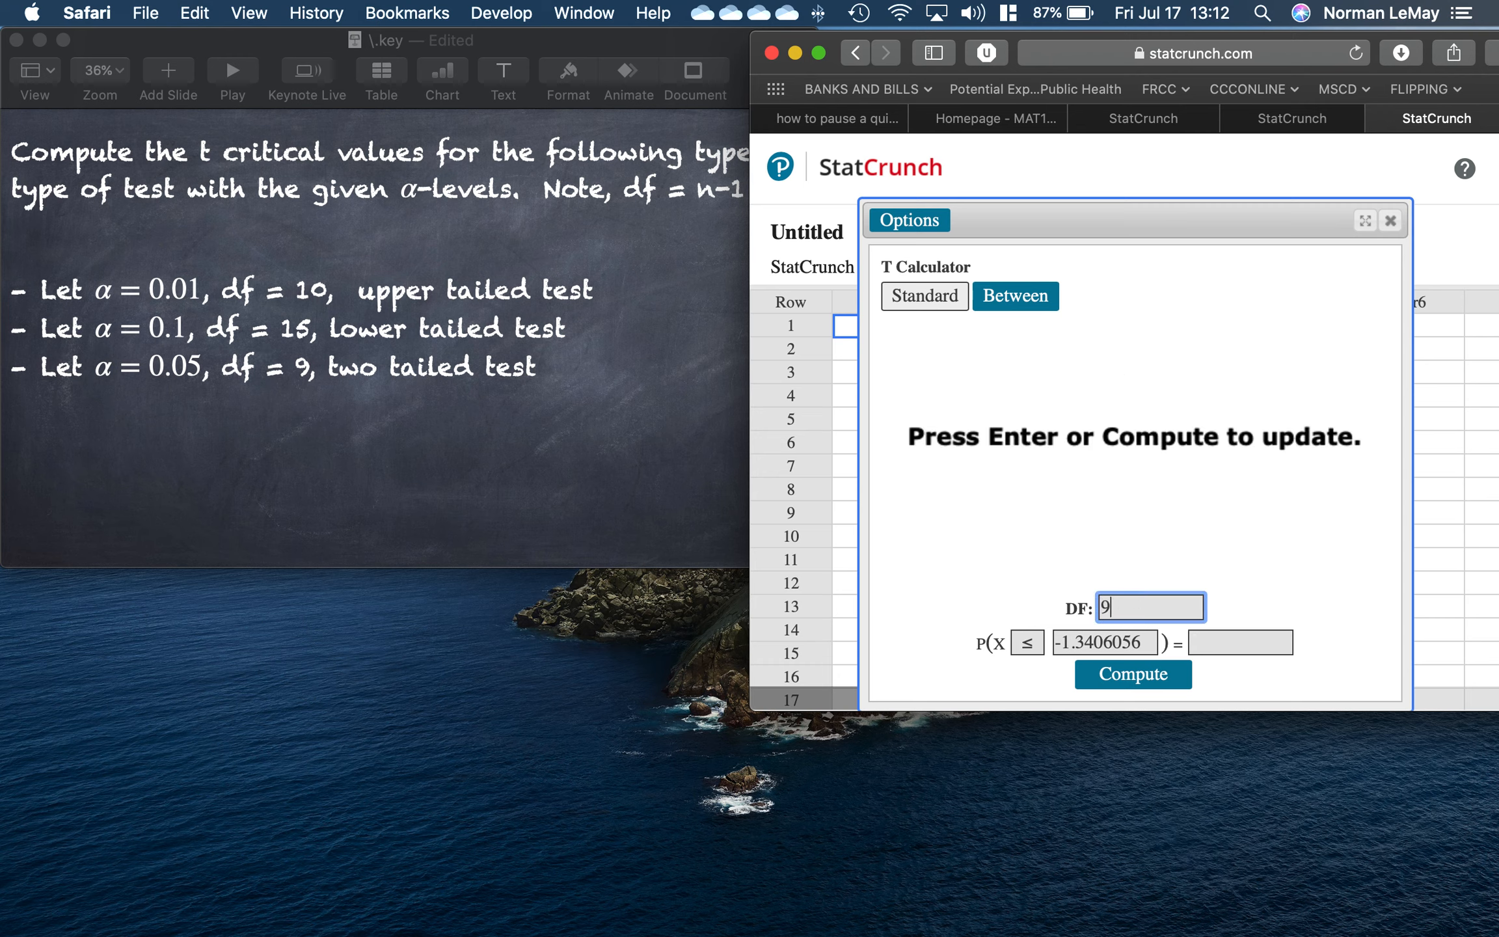
pyautogui.moveTo(1153, 644); pyautogui.dragTo(999, 642)
pyautogui.press('BackSpace')
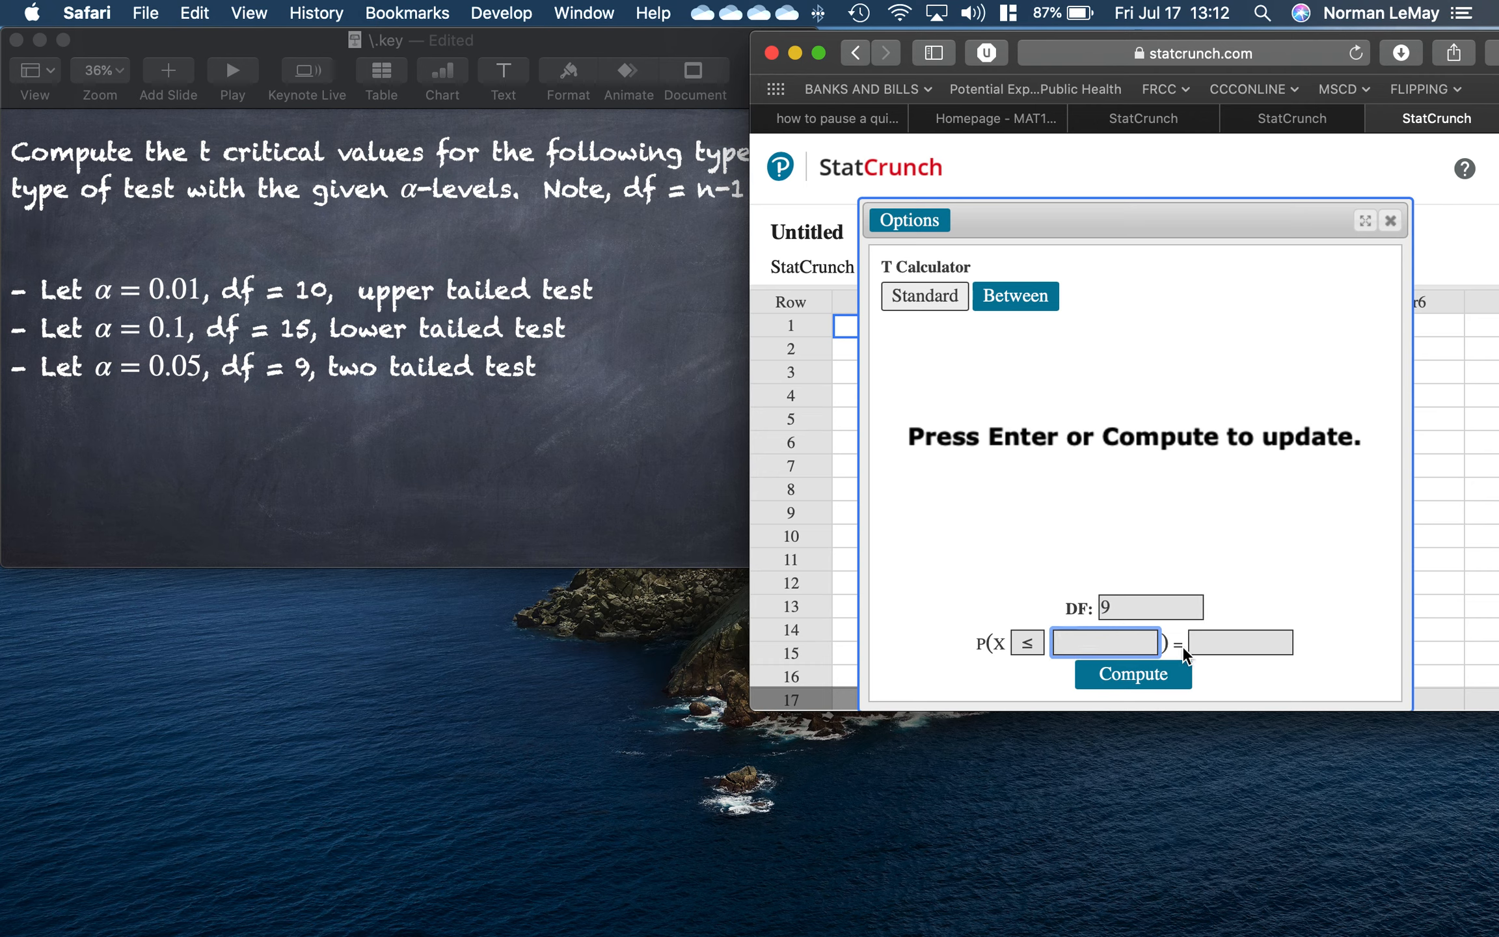
pyautogui.click(1034, 652)
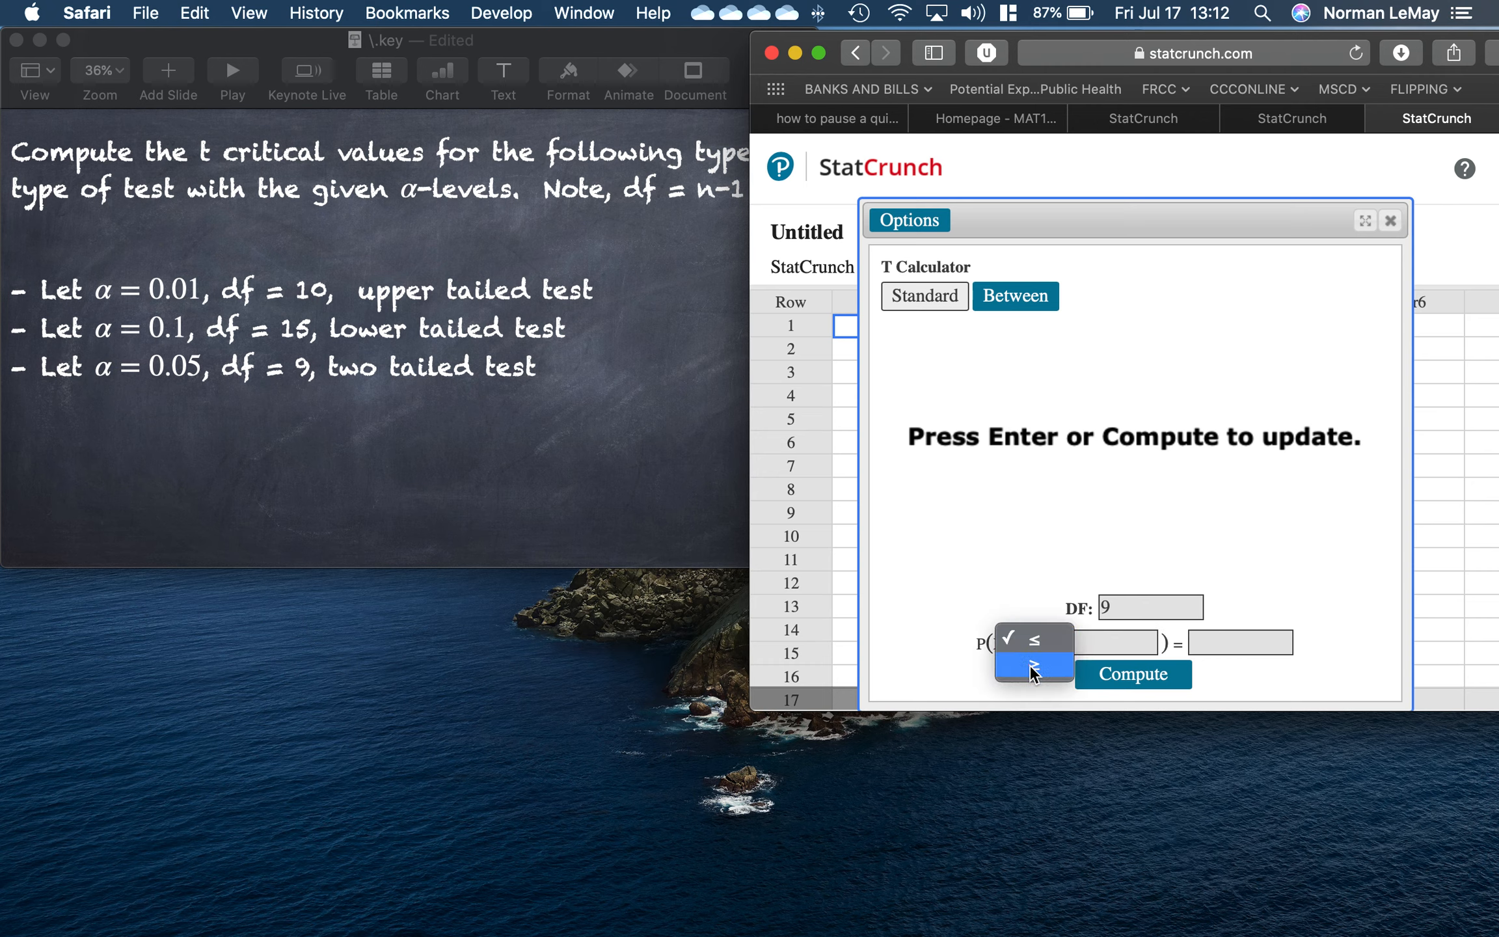
pyautogui.click(1030, 664)
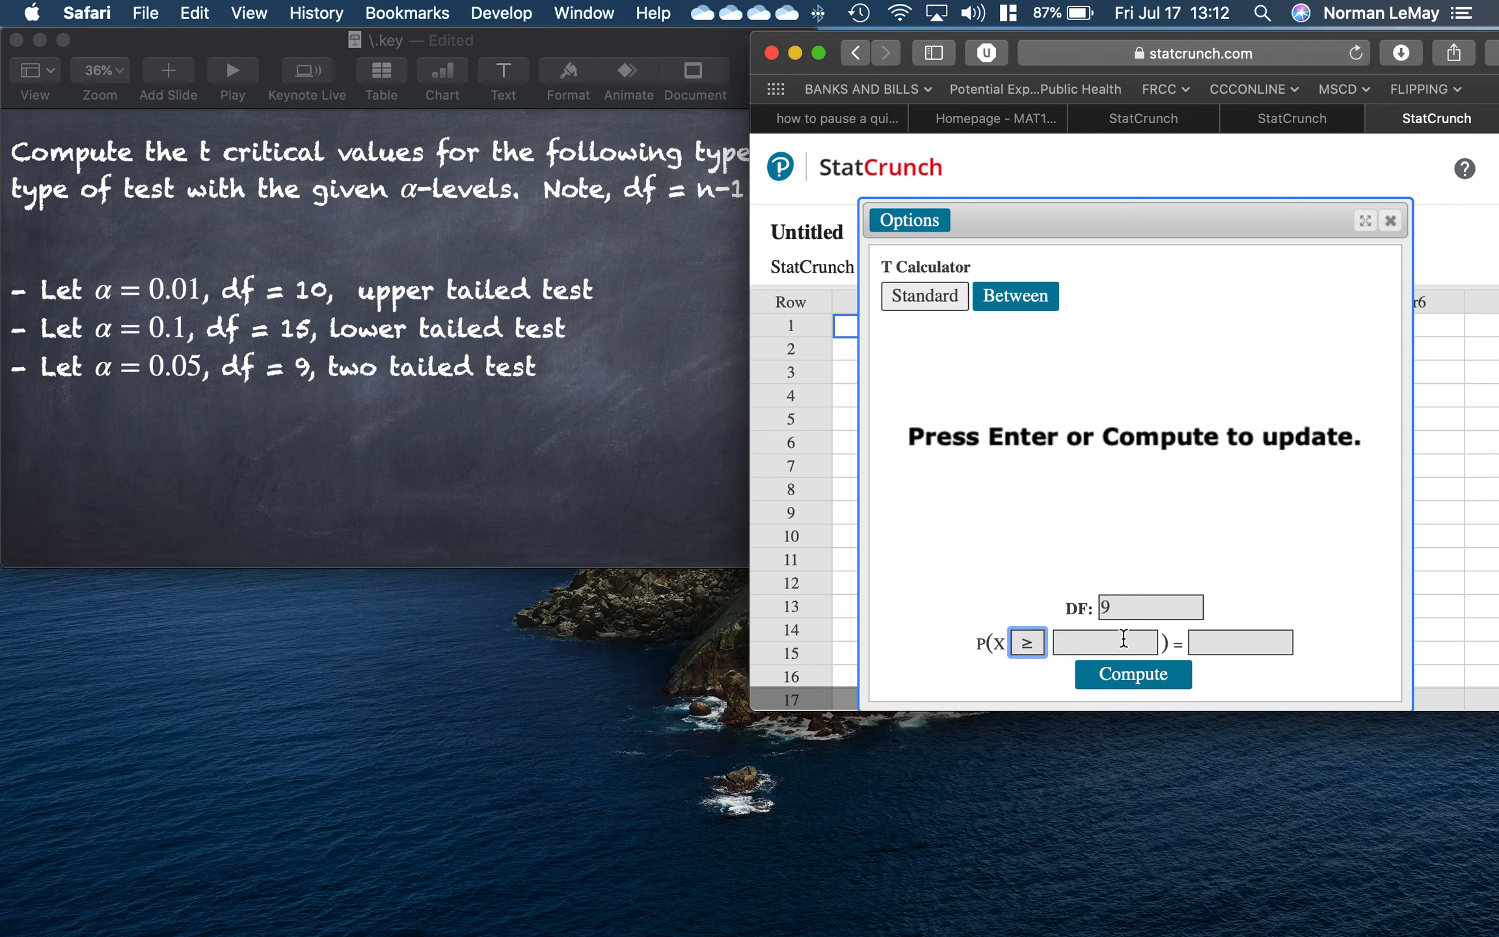
# - Compute the two-tailed test's t critical value with an upper-tail probability of .025, and close the T calculator
pyautogui.click(1218, 640)
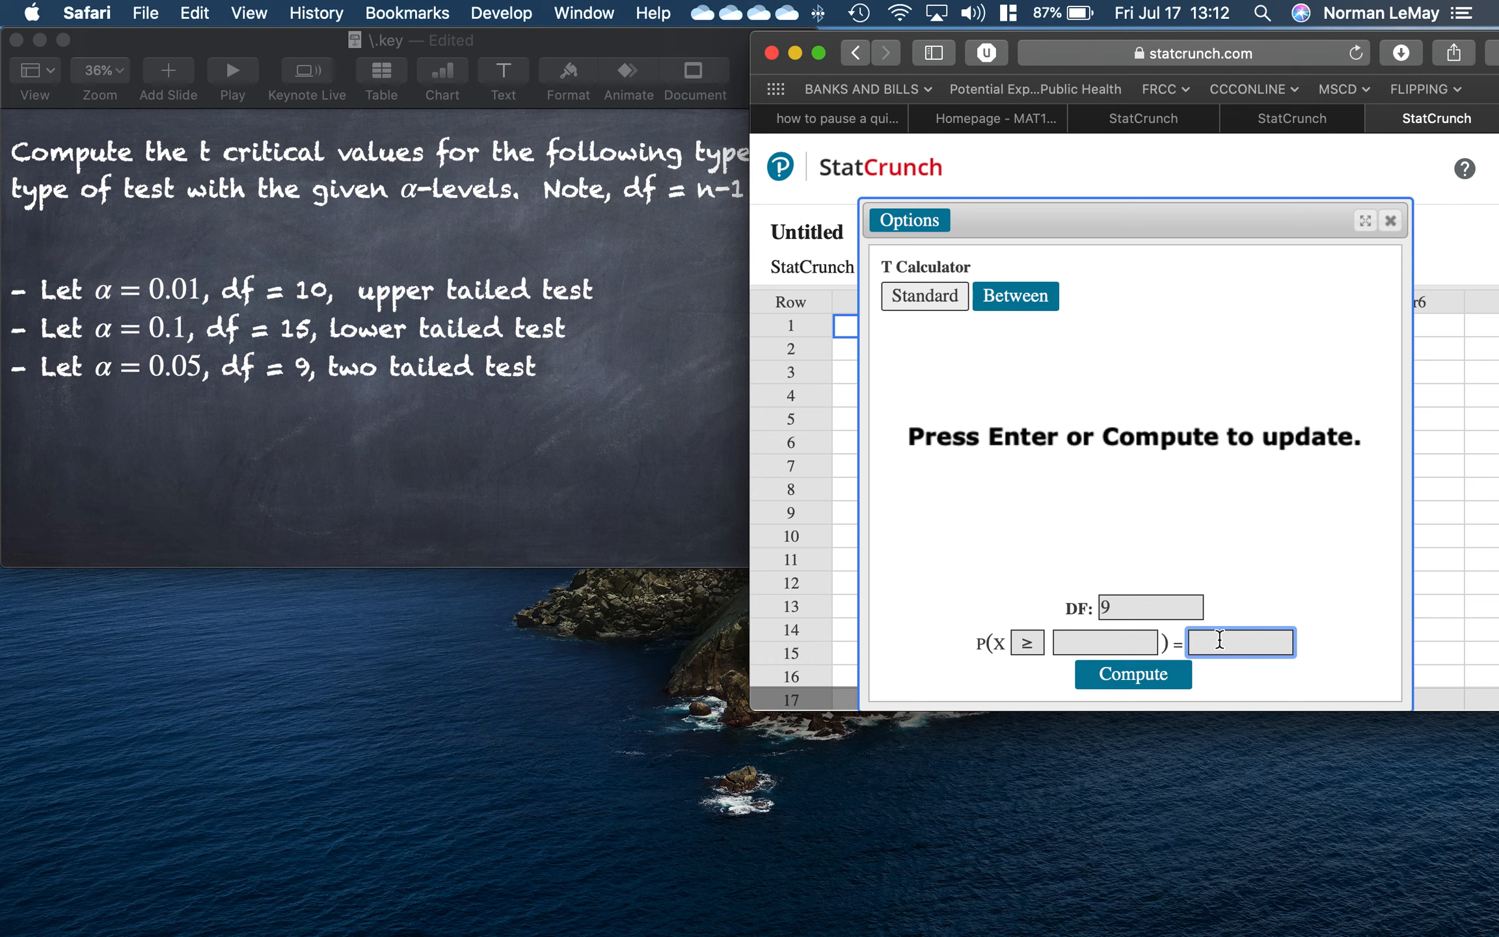
pyautogui.write('.025')
pyautogui.click(1151, 687)
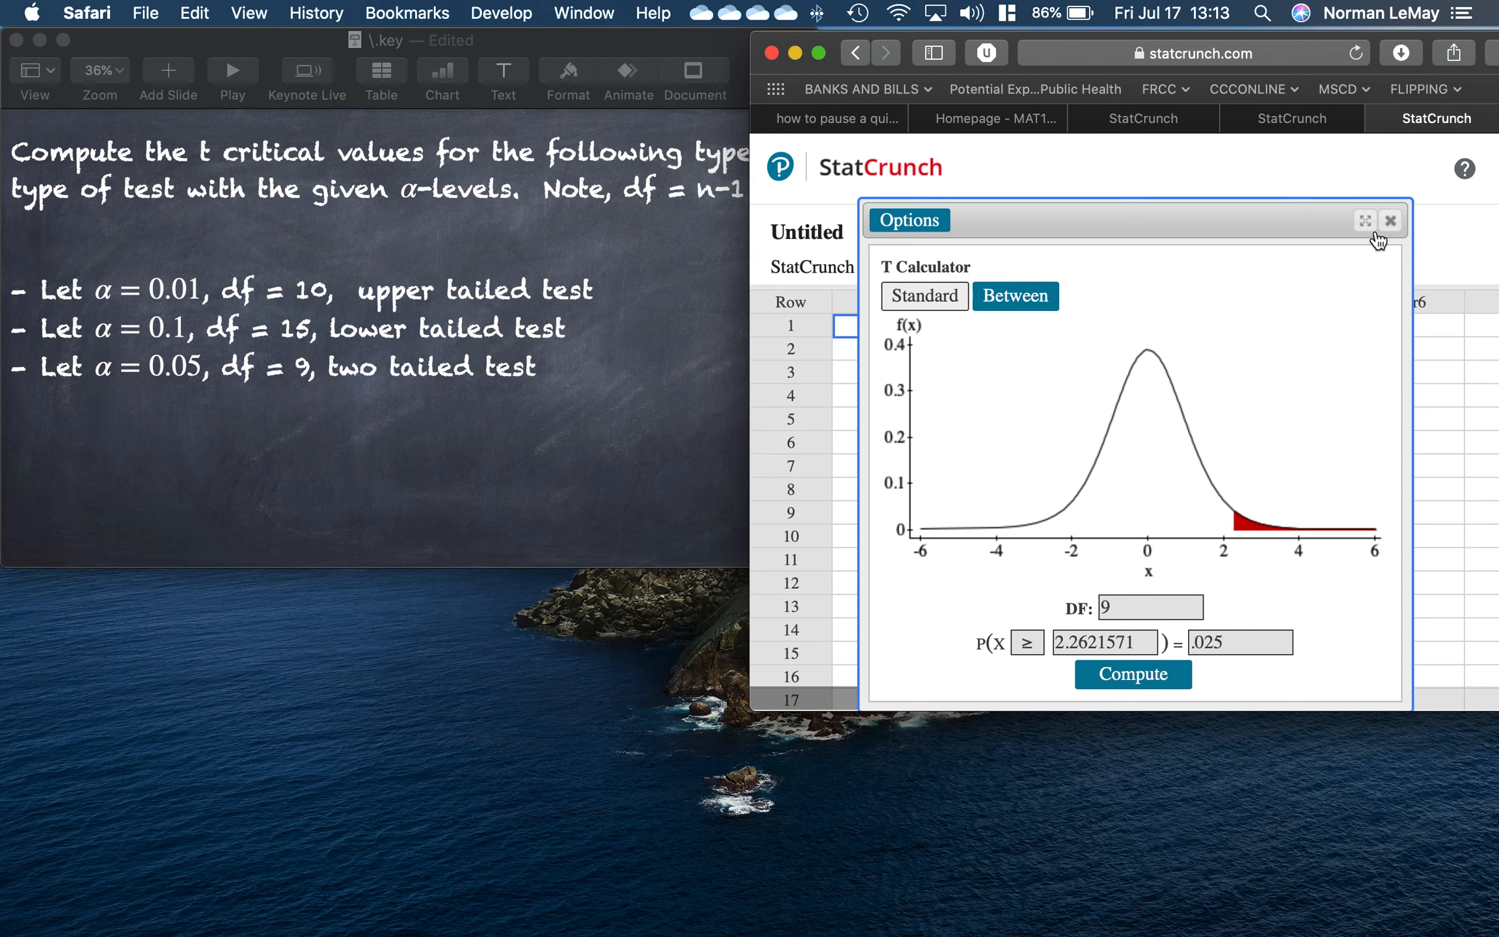
pyautogui.click(1397, 224)
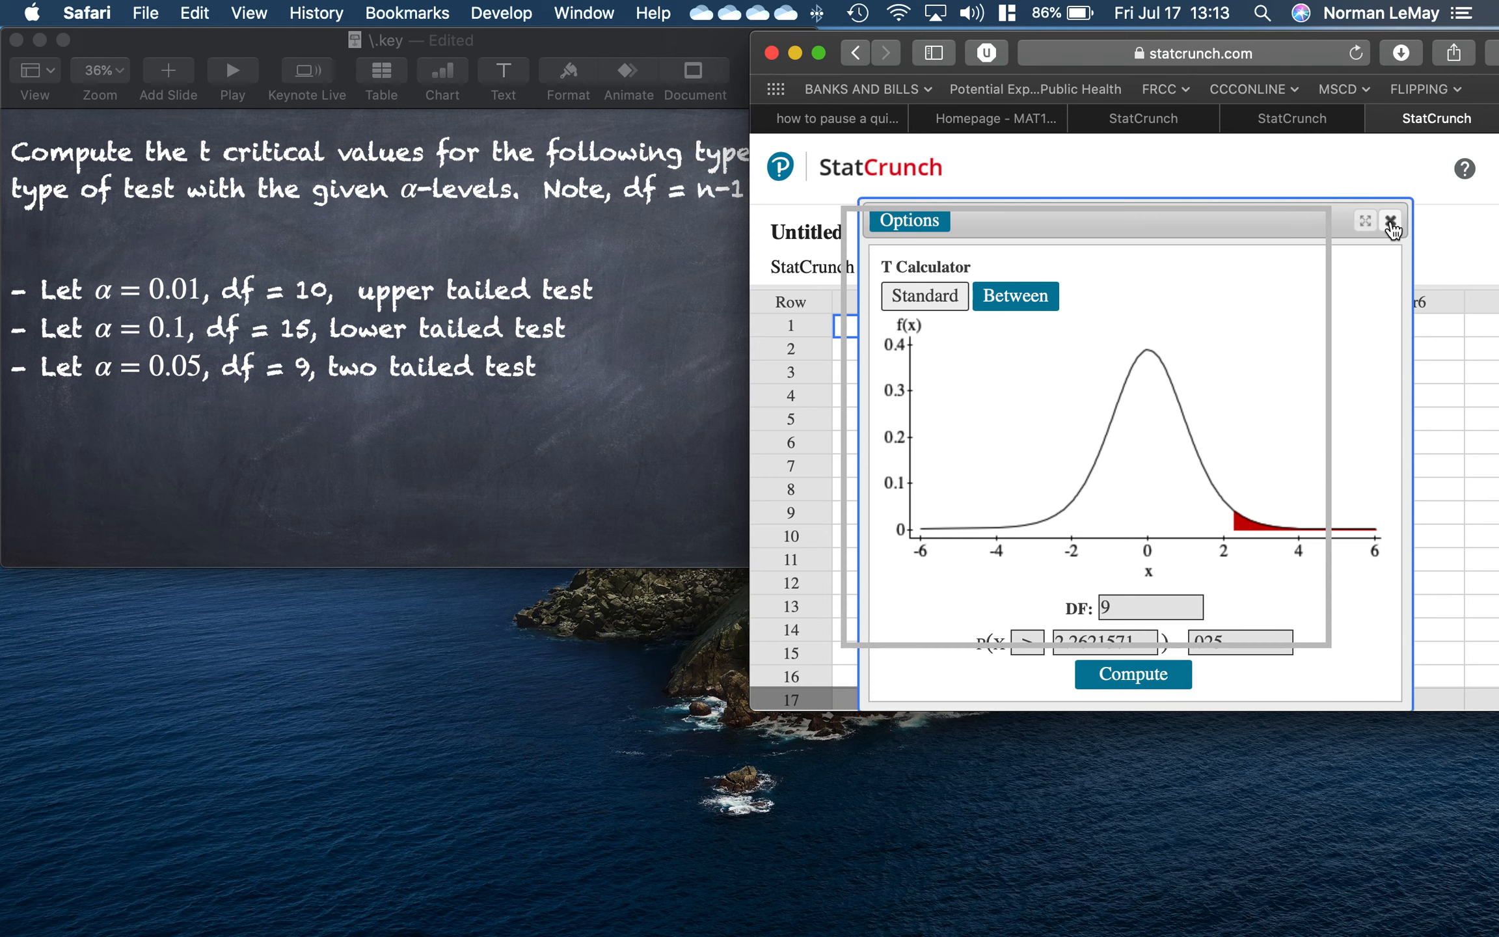